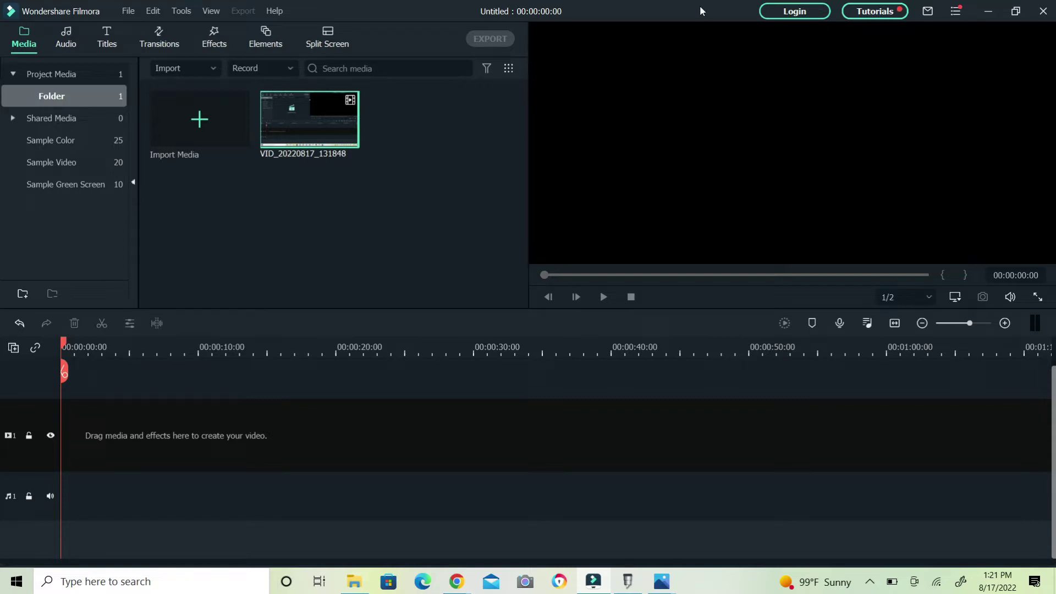
Minimize Wondershare Filmora to reveal the Pinterest pin of the dumbbell design in Chrome.
{"action": "left_click", "coordinate": [988, 11]}
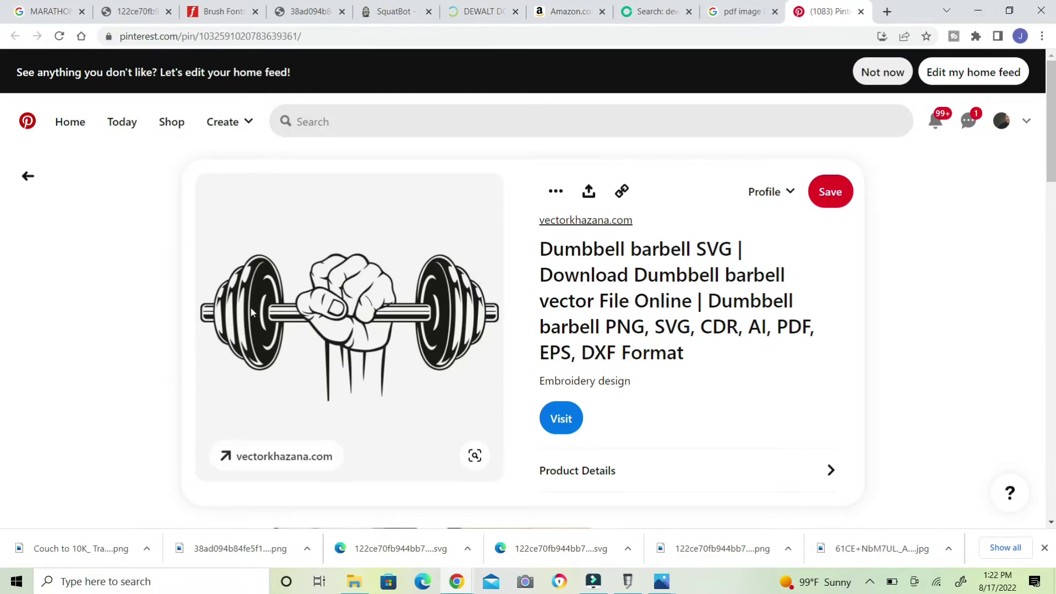
Save the Pinterest dumbbell-and-fist image as a JPEG in the Downloads folder.
{"action": "right_click", "coordinate": [306, 282]}
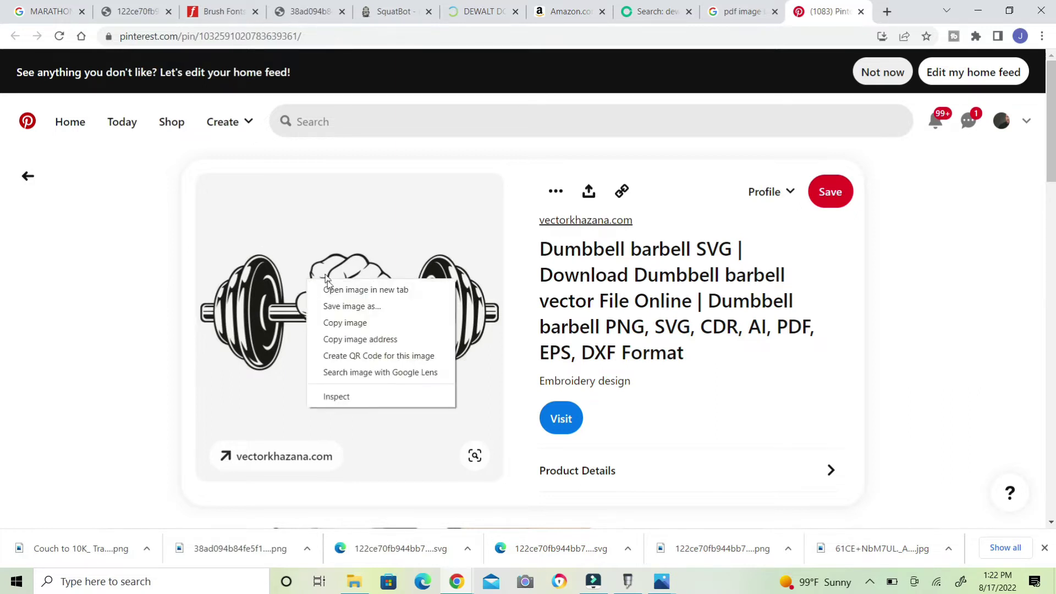
{"action": "left_click", "coordinate": [334, 314]}
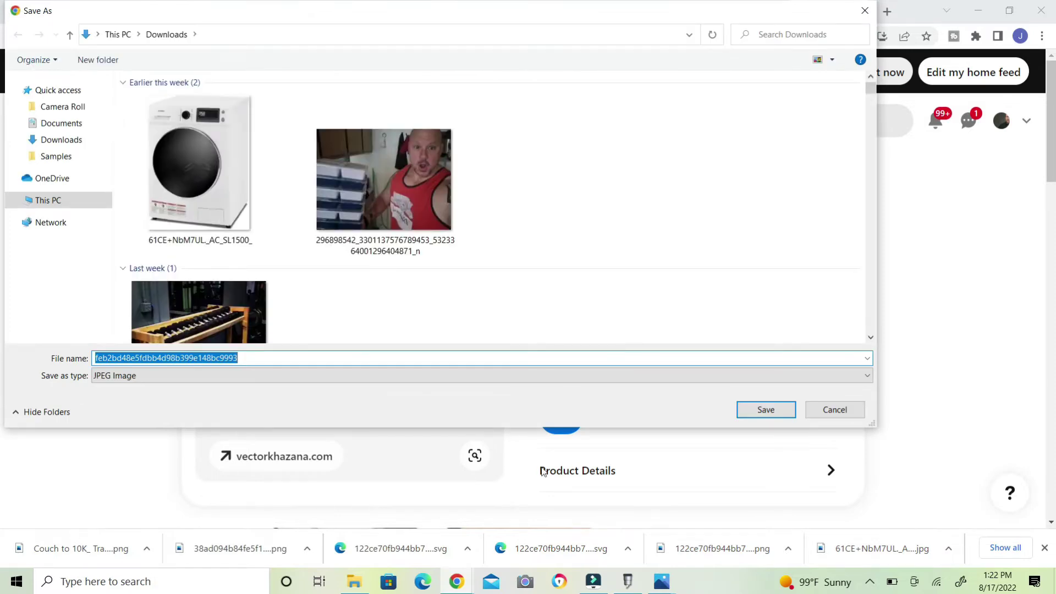
{"action": "left_click", "coordinate": [757, 412]}
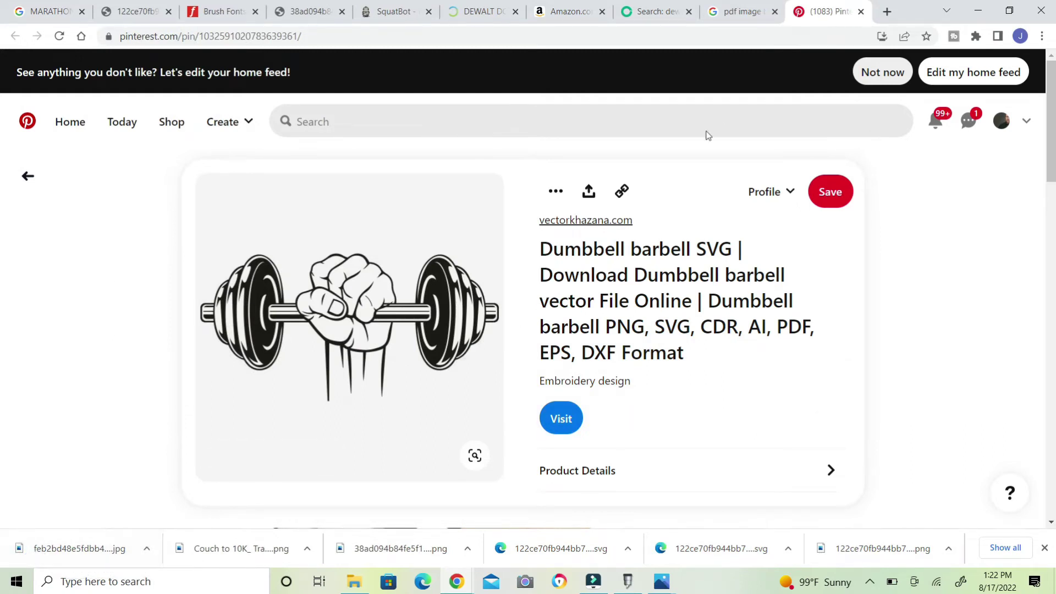
Convert the downloaded dumbbell JPEG to SVG on the Online Image Vectorizer site in a new tab.
{"action": "left_click", "coordinate": [887, 12]}
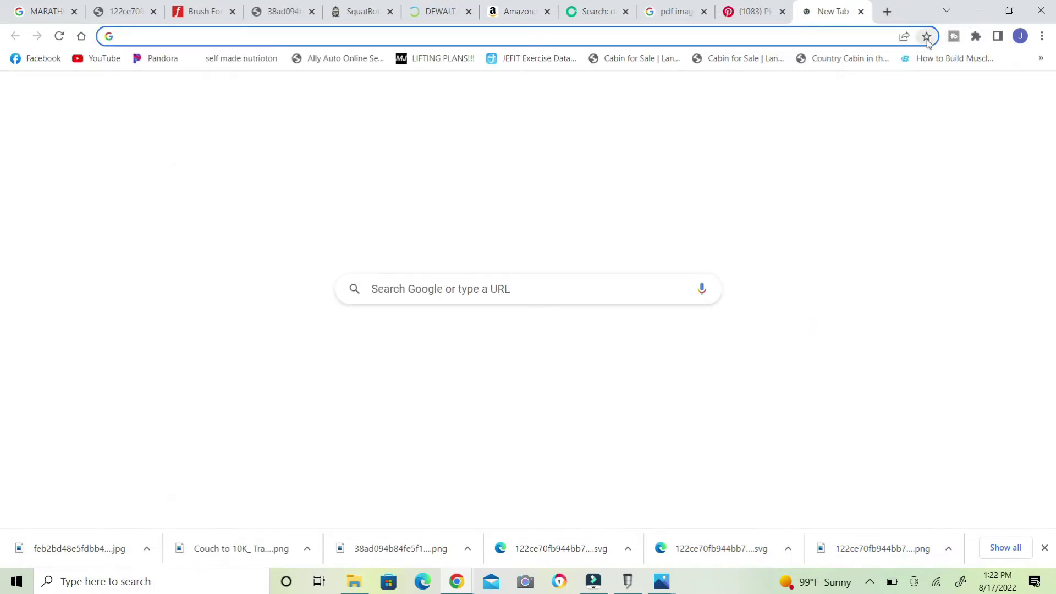
{"action": "left_click", "coordinate": [1040, 59]}
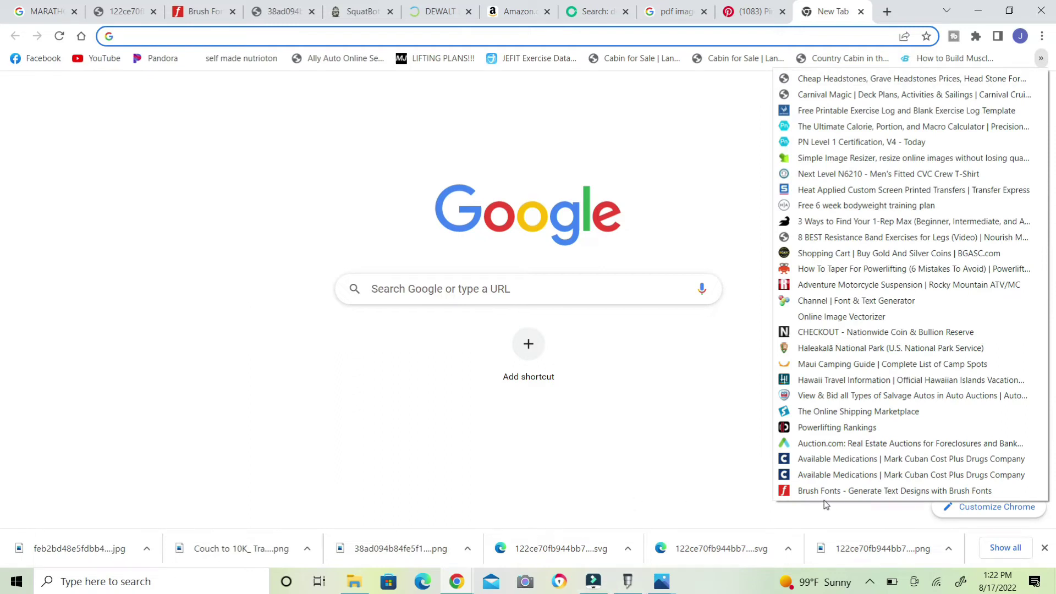
{"action": "left_click", "coordinate": [820, 318]}
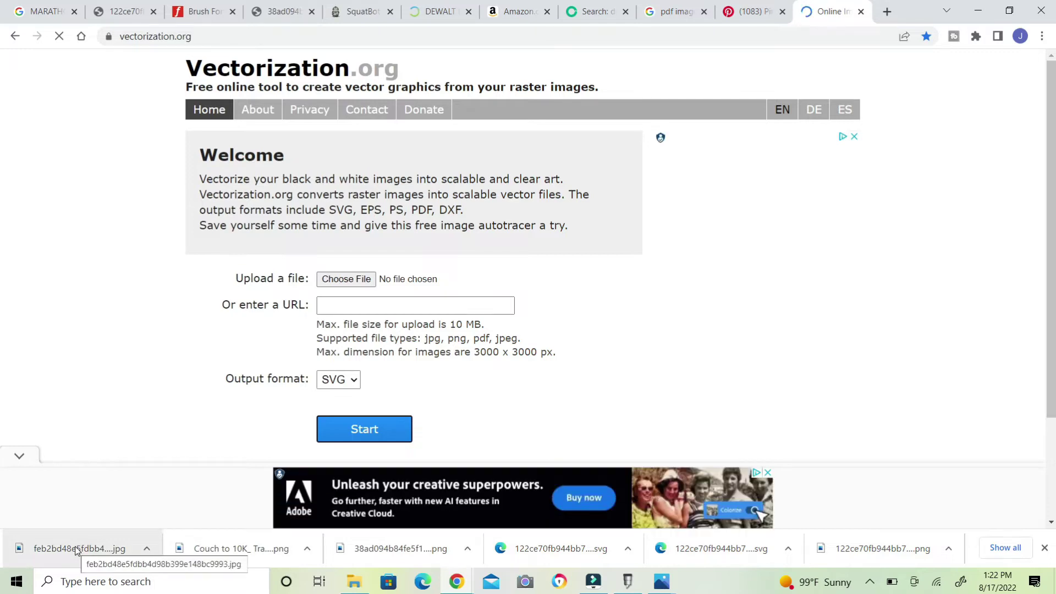
{"action": "left_click_drag", "start_coordinate": [77, 551], "coordinate": [337, 279]}
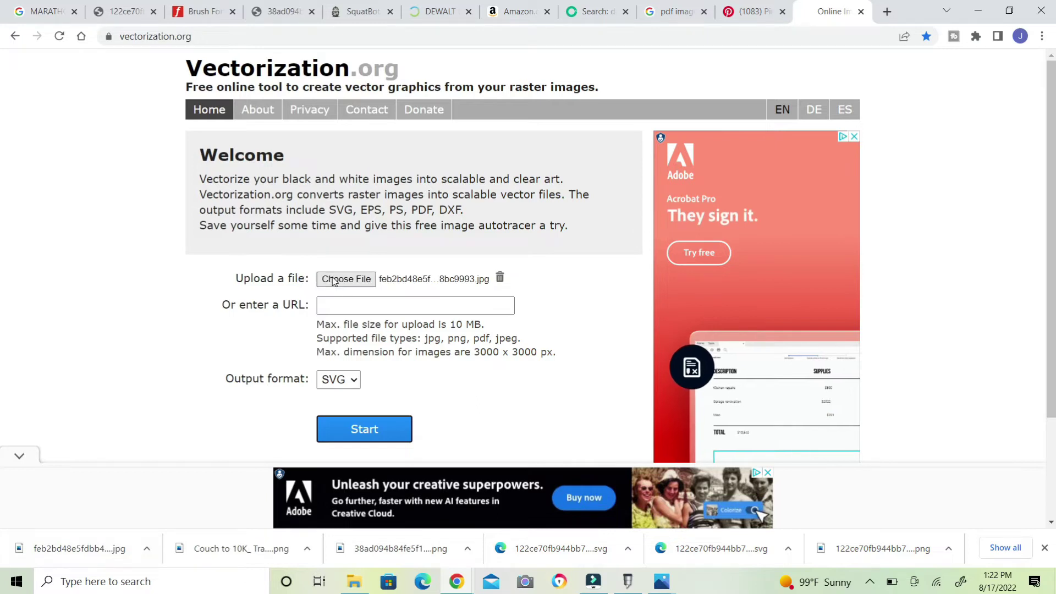
{"action": "left_click", "coordinate": [362, 430]}
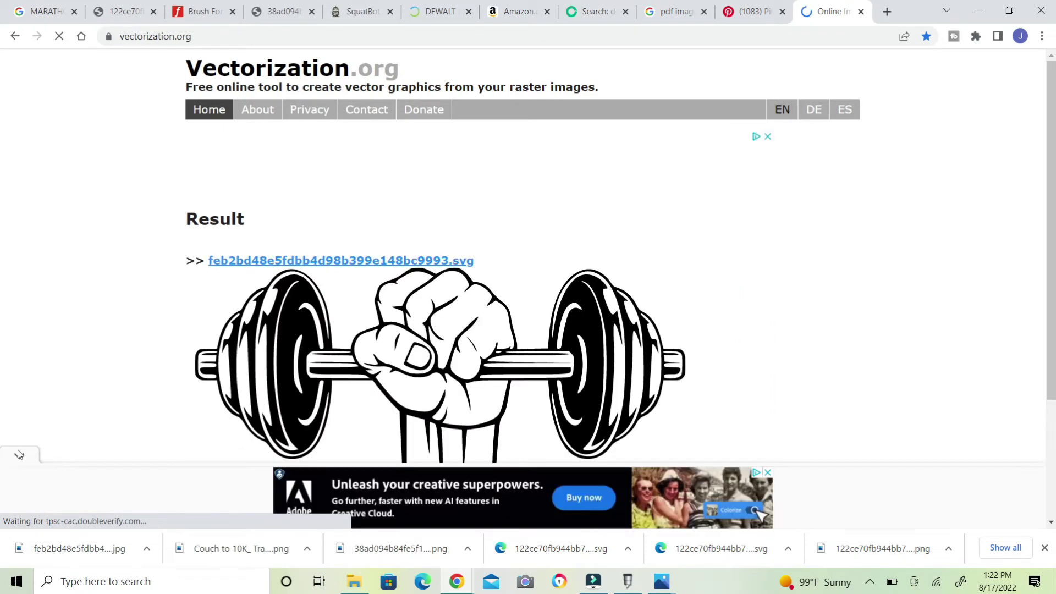
Compare the traced result with the Pinterest pin, then download feb2bd48e5fdbb4d98b399e148bc9993.svg.
{"action": "scroll", "coordinate": [78, 286], "scroll_direction": "down", "scroll_amount": 3}
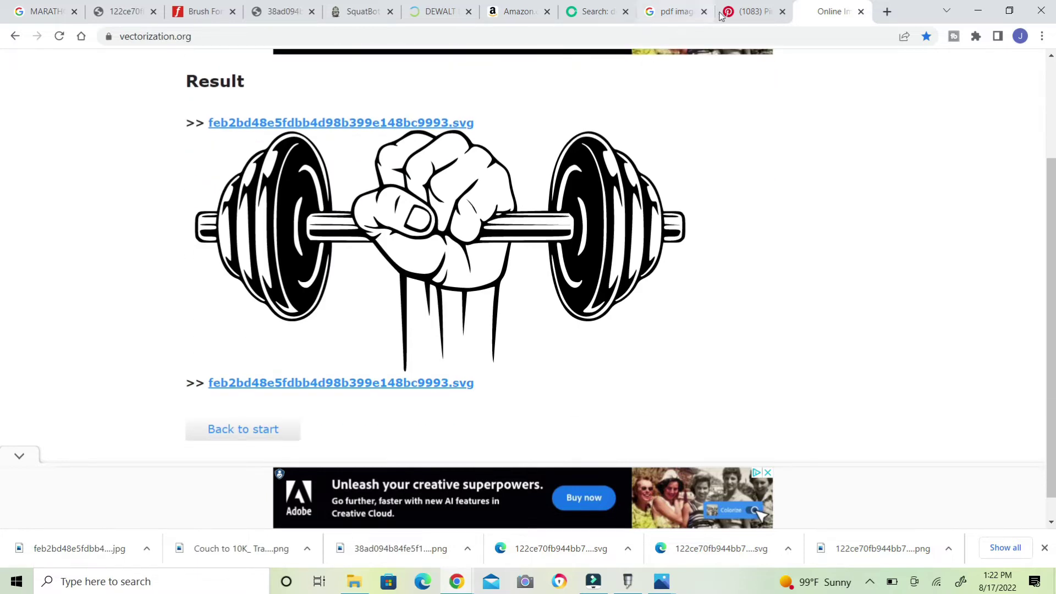
{"action": "left_click", "coordinate": [744, 11]}
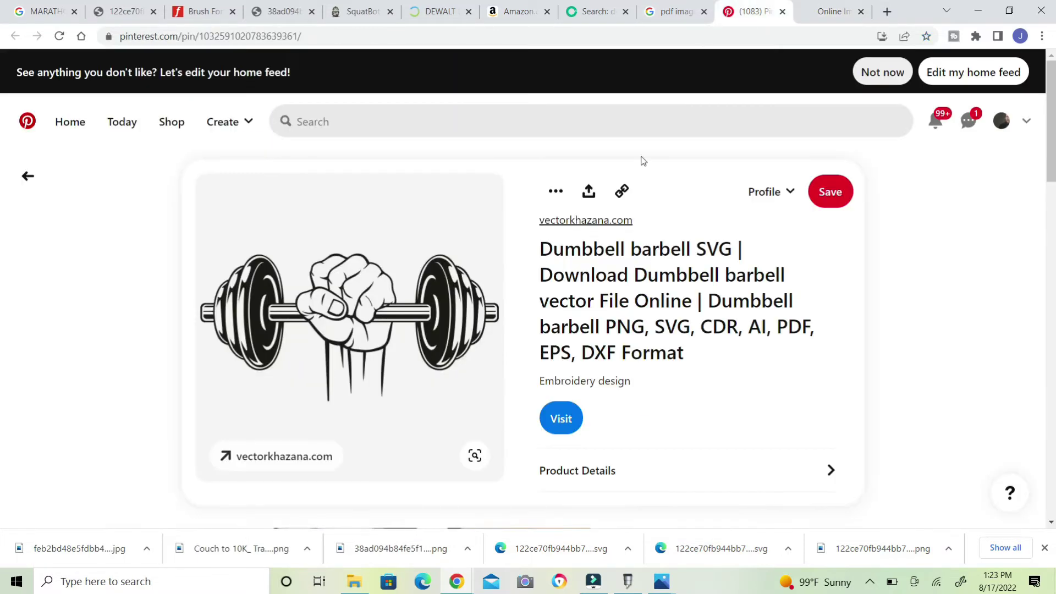
{"action": "left_click", "coordinate": [826, 8]}
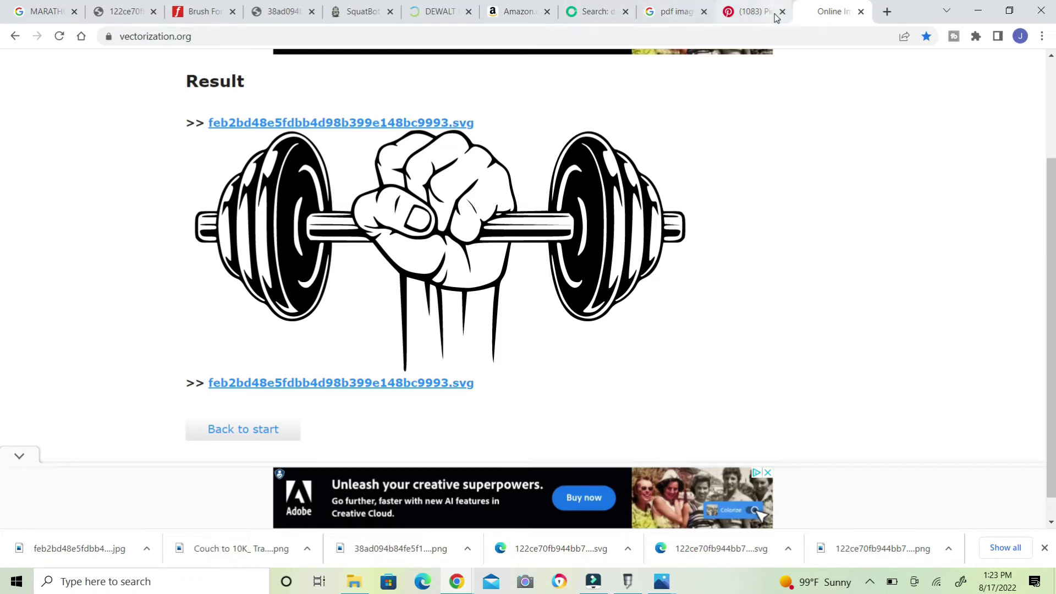
{"action": "left_click", "coordinate": [757, 12]}
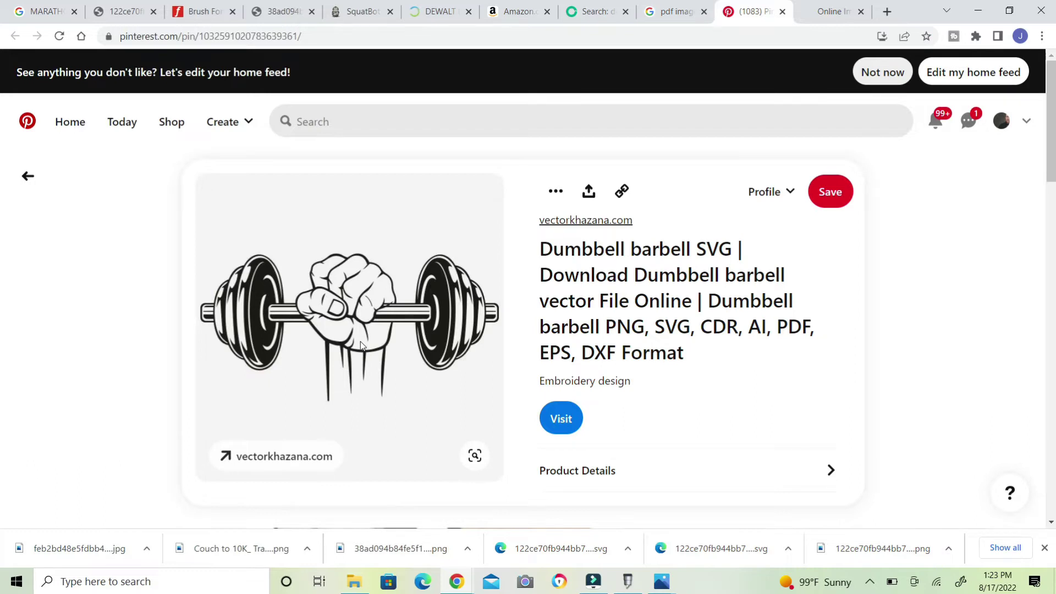
{"action": "left_click", "coordinate": [828, 15]}
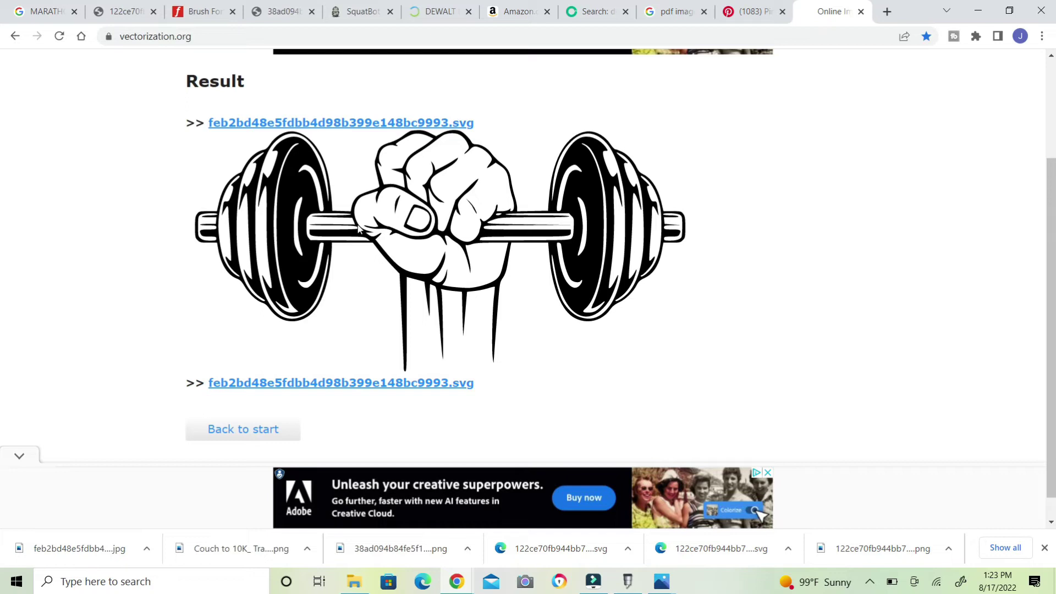
{"action": "left_click", "coordinate": [308, 124]}
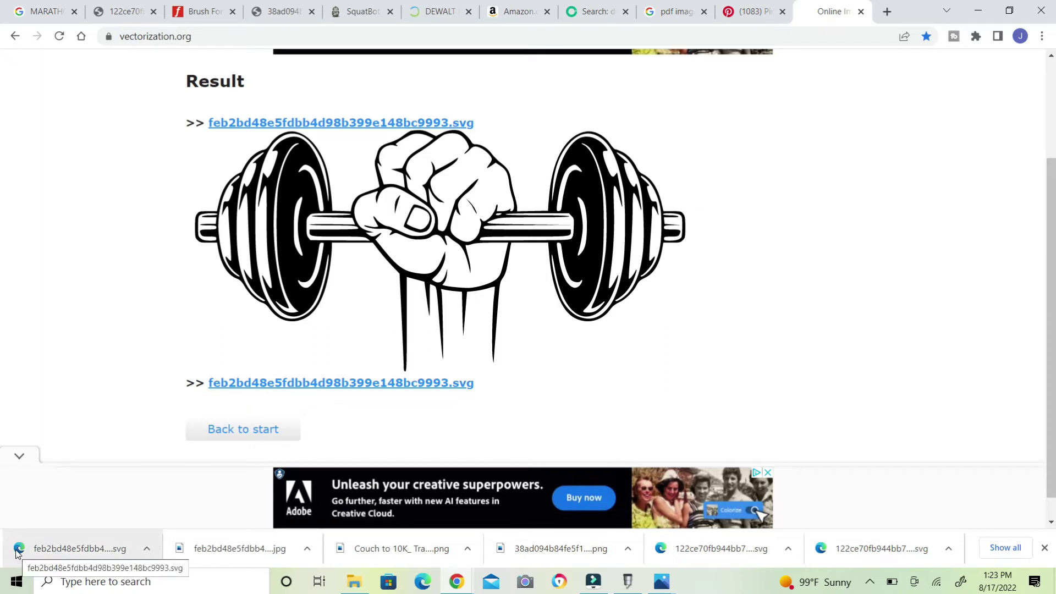
Minimize Chrome and bring up SignMaster CUT's blank 8.5 × 11 in Letter Untitled document.
{"action": "left_click", "coordinate": [978, 11]}
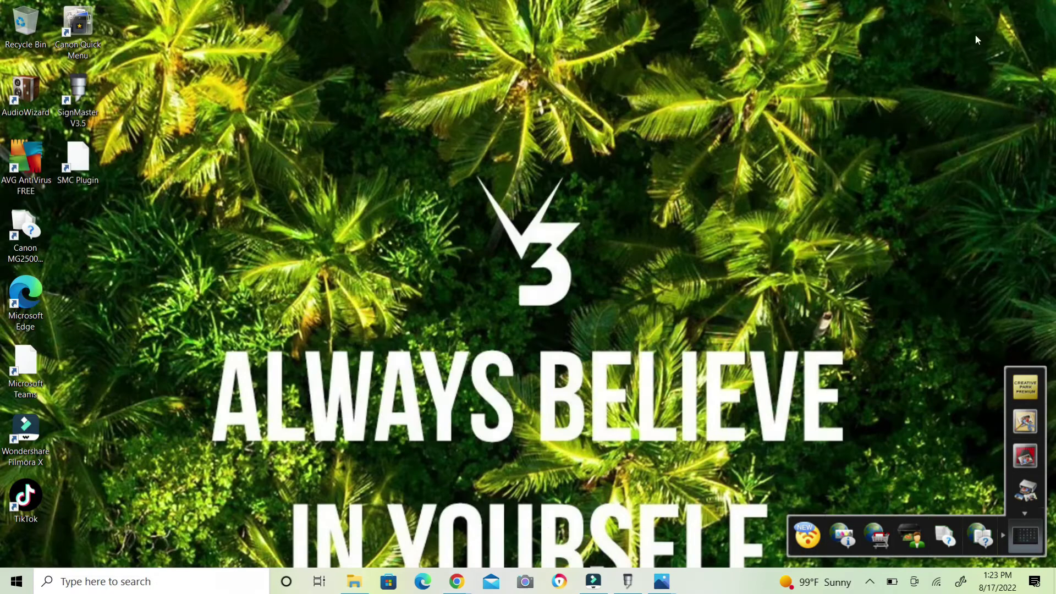
{"action": "left_click", "coordinate": [629, 580]}
{"action": "left_click", "coordinate": [416, 191]}
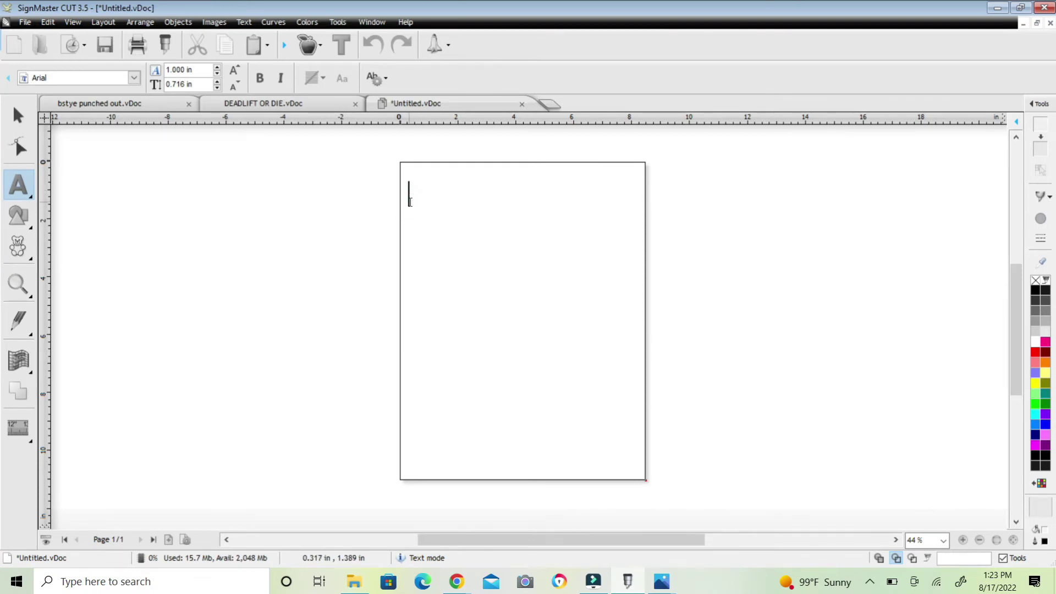
With the Select tool active, bring up the Letter page's context menu for importing a file.
{"action": "right_click", "coordinate": [409, 206]}
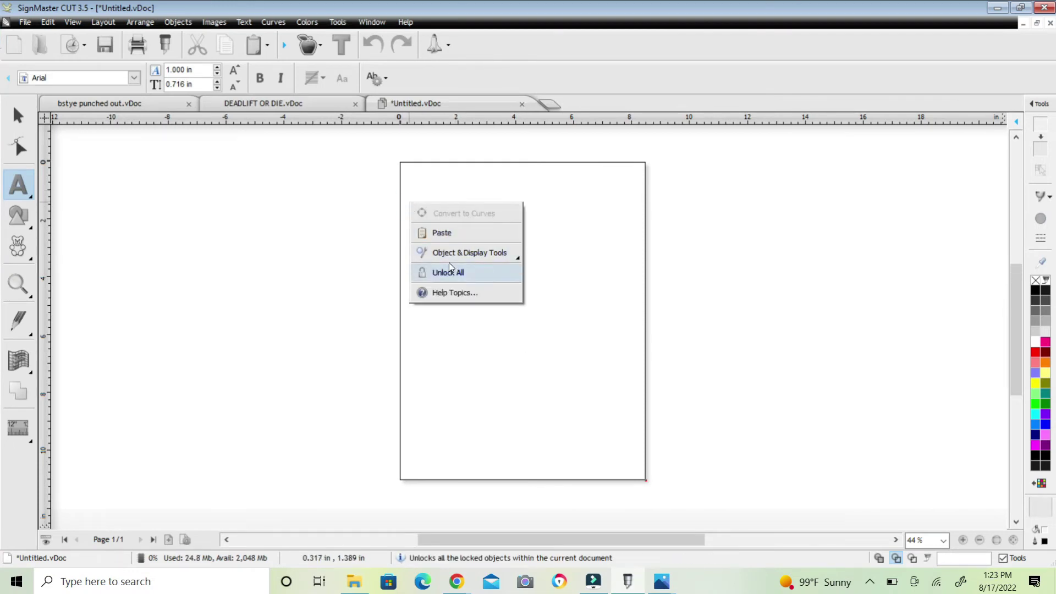
{"action": "mouse_move", "coordinate": [453, 254]}
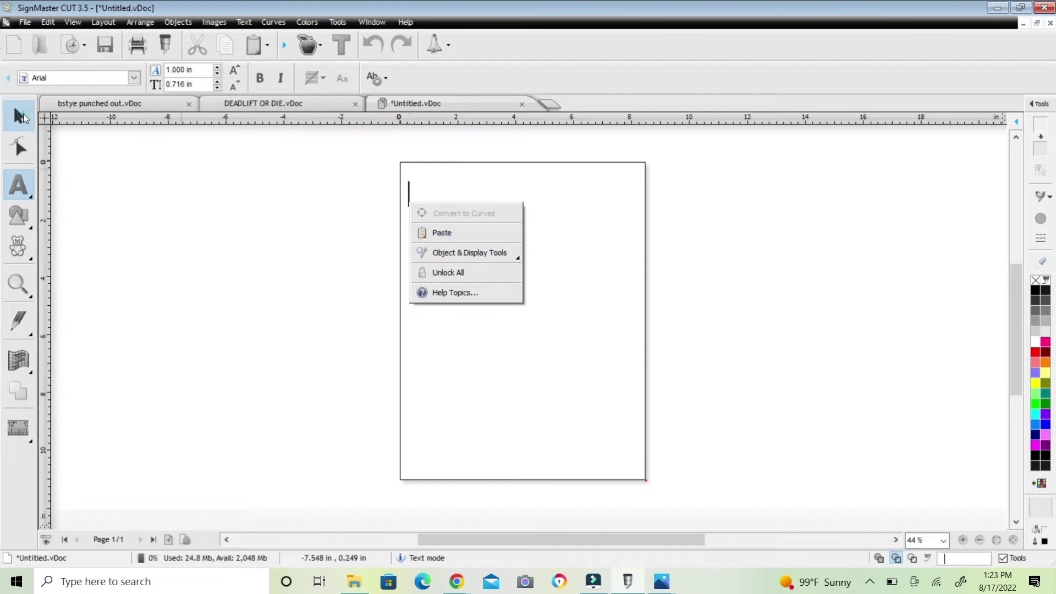
{"action": "left_click", "coordinate": [23, 113]}
{"action": "left_click", "coordinate": [417, 200]}
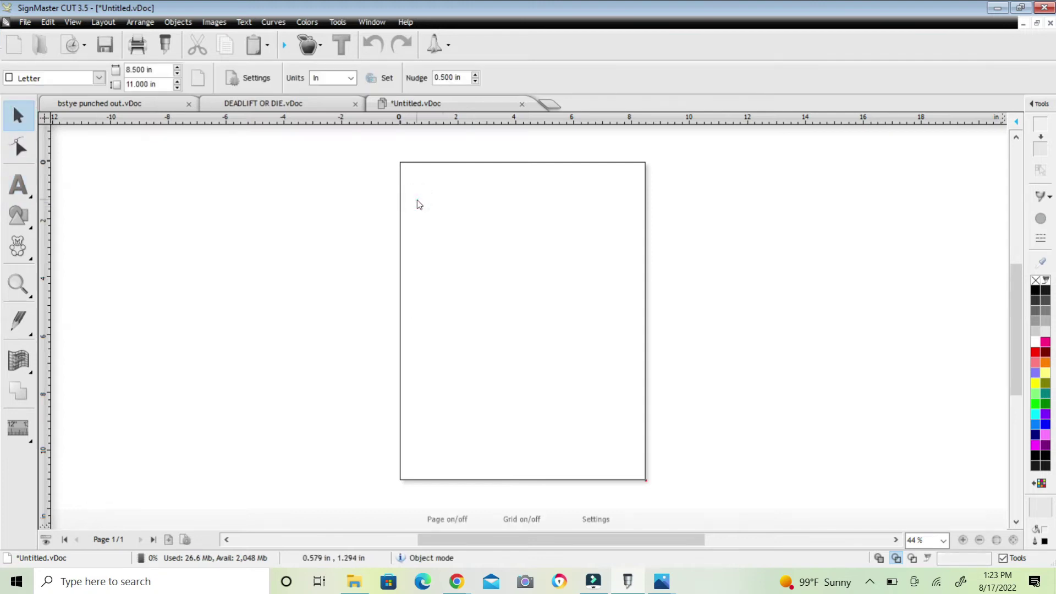
{"action": "right_click", "coordinate": [428, 216]}
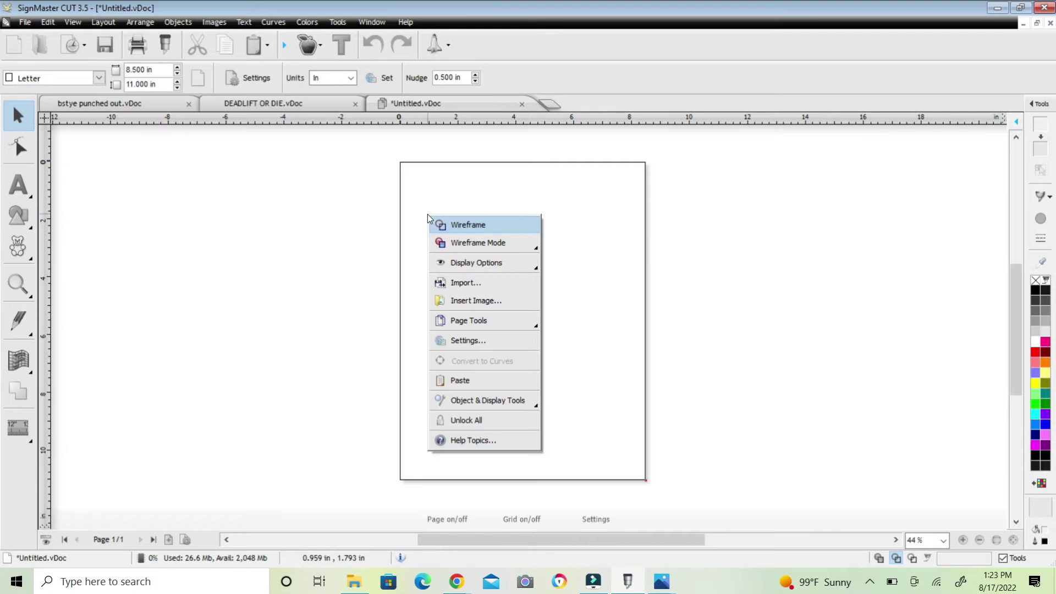
Import feb2bd48e5fdbb4d98b399e148bc9993.svg from the Downloads folder.
{"action": "left_click", "coordinate": [465, 284]}
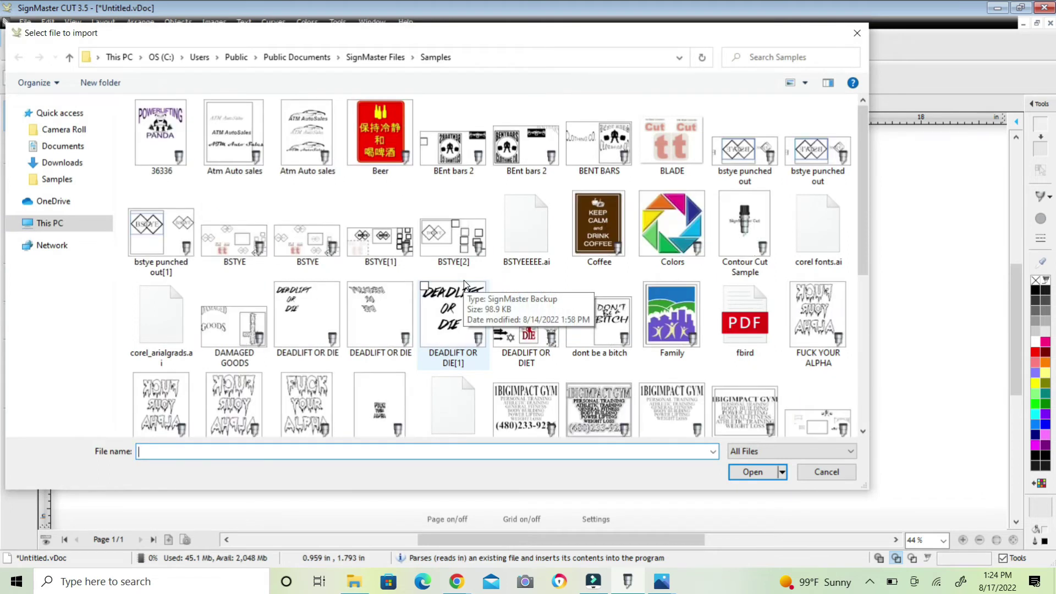
{"action": "scroll", "coordinate": [464, 283], "scroll_direction": "down", "scroll_amount": 5}
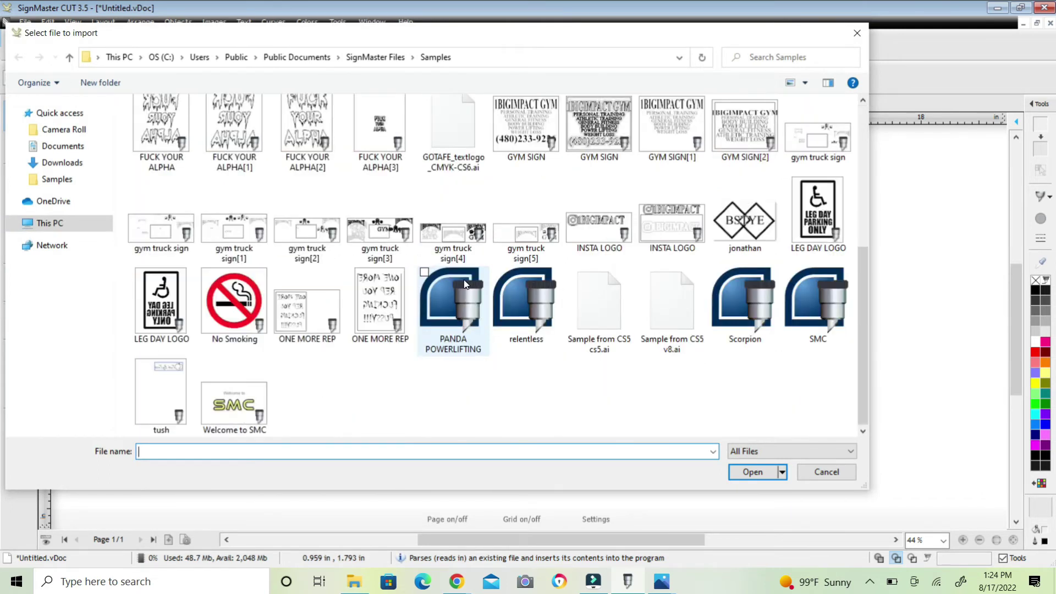
{"action": "scroll", "coordinate": [461, 280], "scroll_direction": "up", "scroll_amount": 10}
{"action": "left_click", "coordinate": [61, 163]}
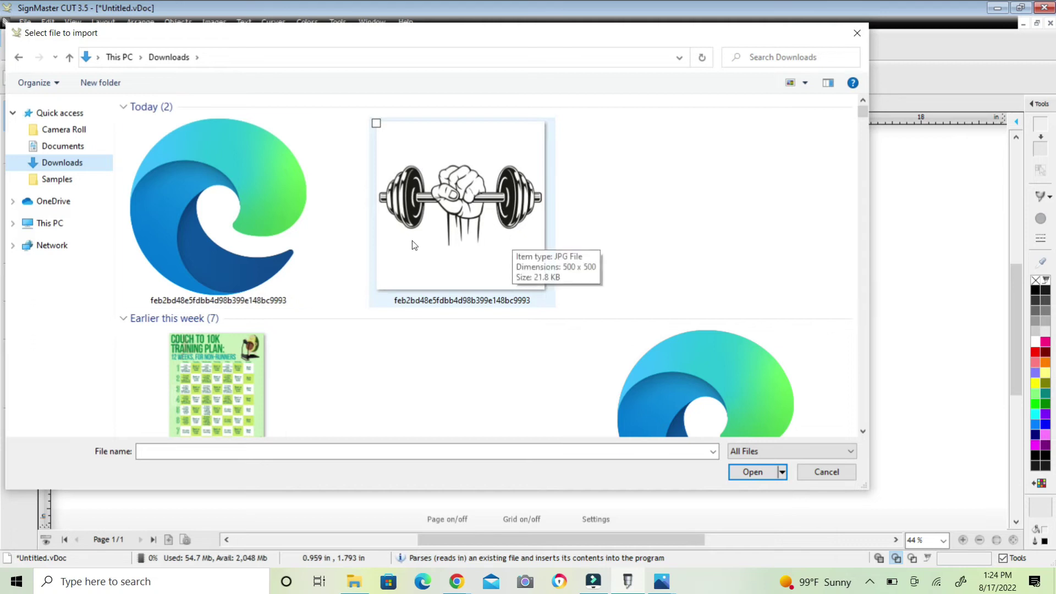
{"action": "double_click", "coordinate": [214, 197]}
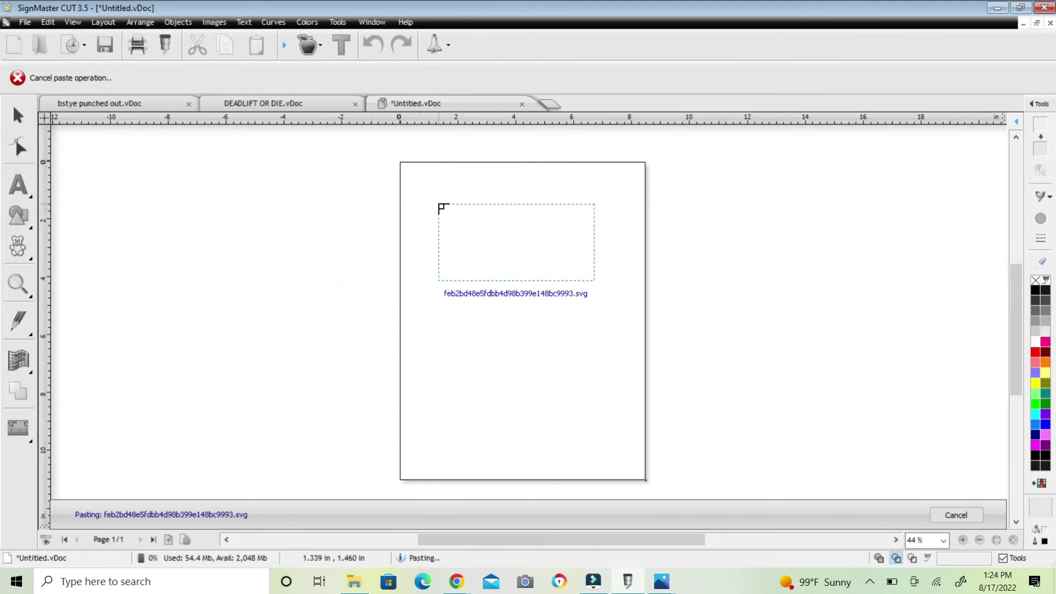
Place the 5.378 × 2.645 in dumbbell group near the page top and turn wireframe off to show fills.
{"action": "left_click", "coordinate": [440, 205]}
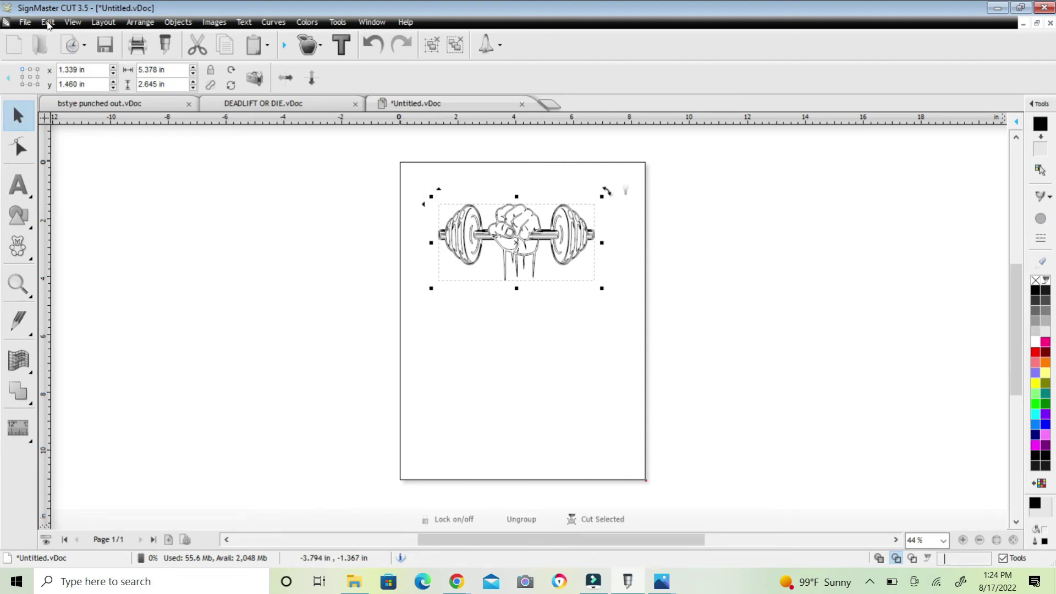
{"action": "left_click", "coordinate": [73, 24]}
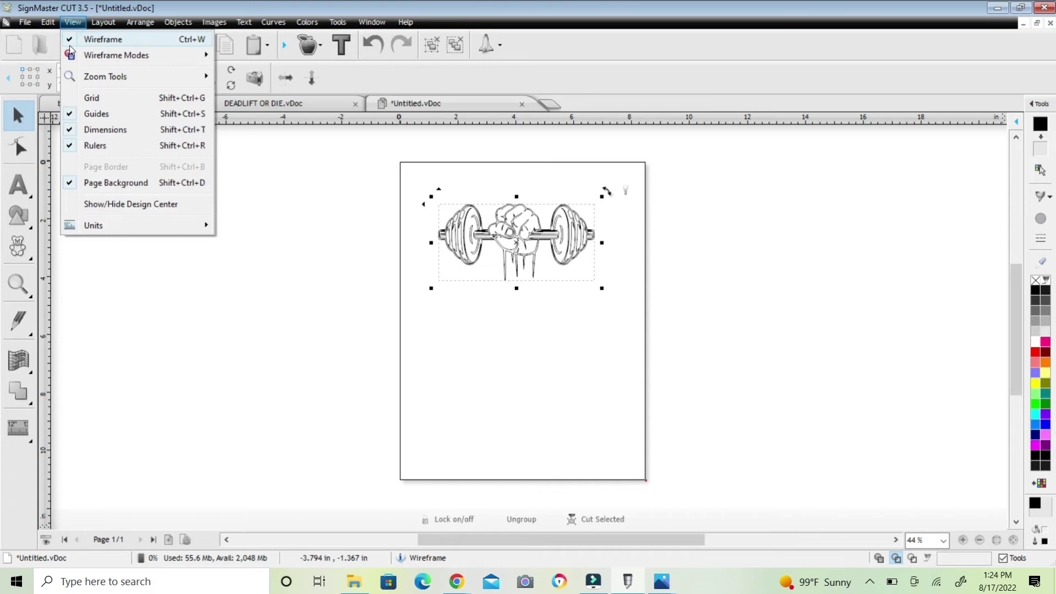
{"action": "left_click", "coordinate": [71, 44]}
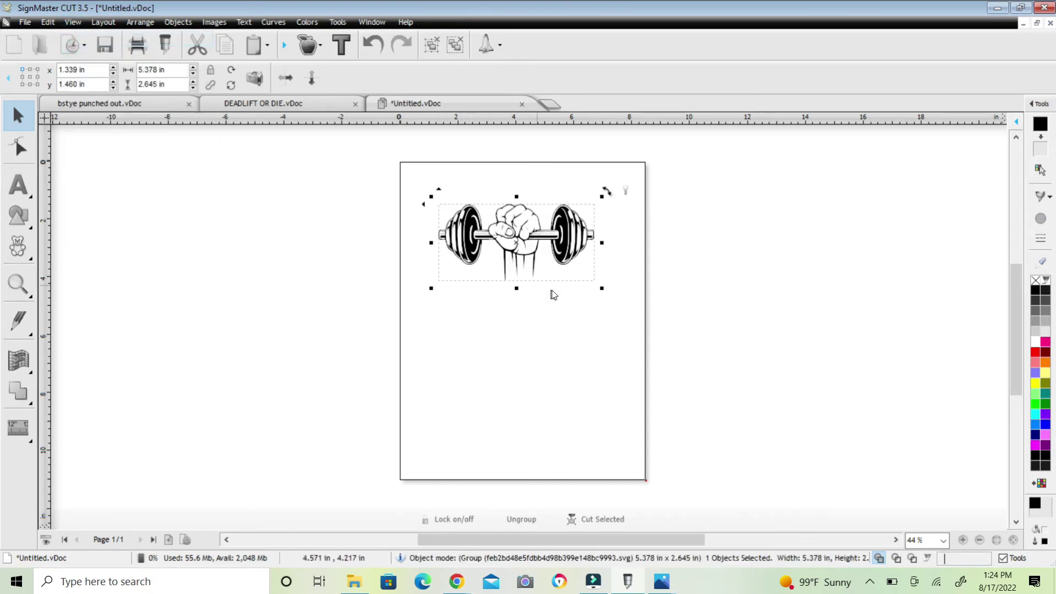
{"action": "scroll", "coordinate": [616, 332], "scroll_direction": "up", "scroll_amount": 2}
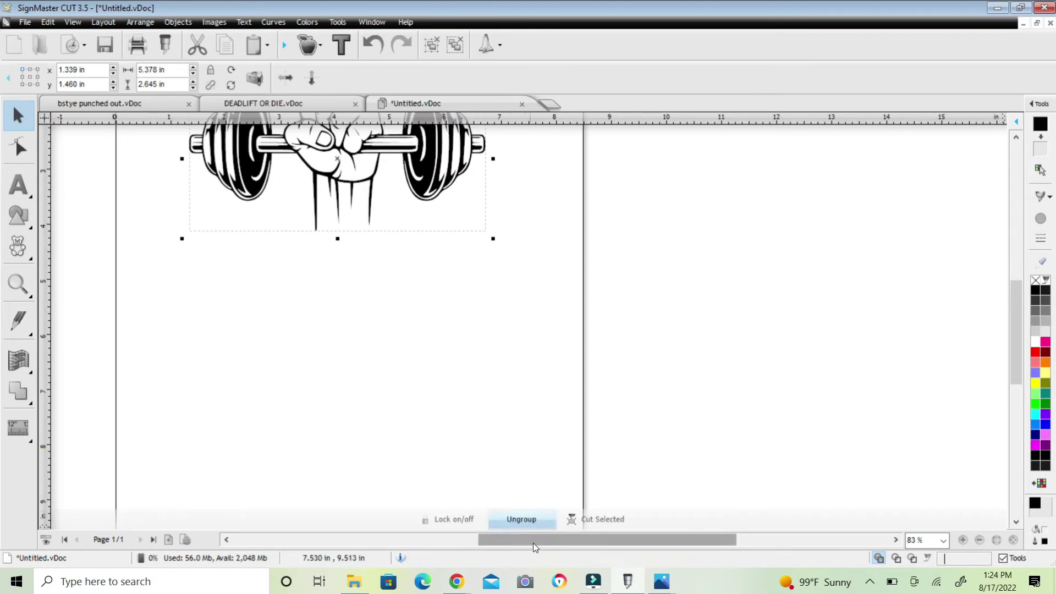
{"action": "left_click_drag", "start_coordinate": [533, 541], "coordinate": [465, 528]}
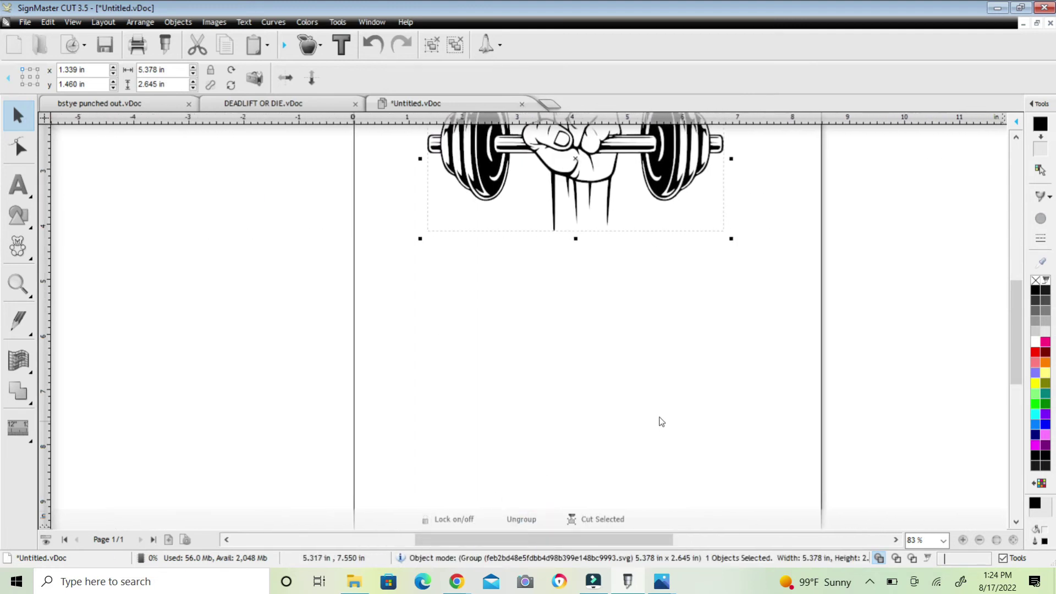
{"action": "left_click_drag", "start_coordinate": [1015, 300], "coordinate": [1013, 246]}
{"action": "scroll", "coordinate": [804, 355], "scroll_direction": "up", "scroll_amount": 1}
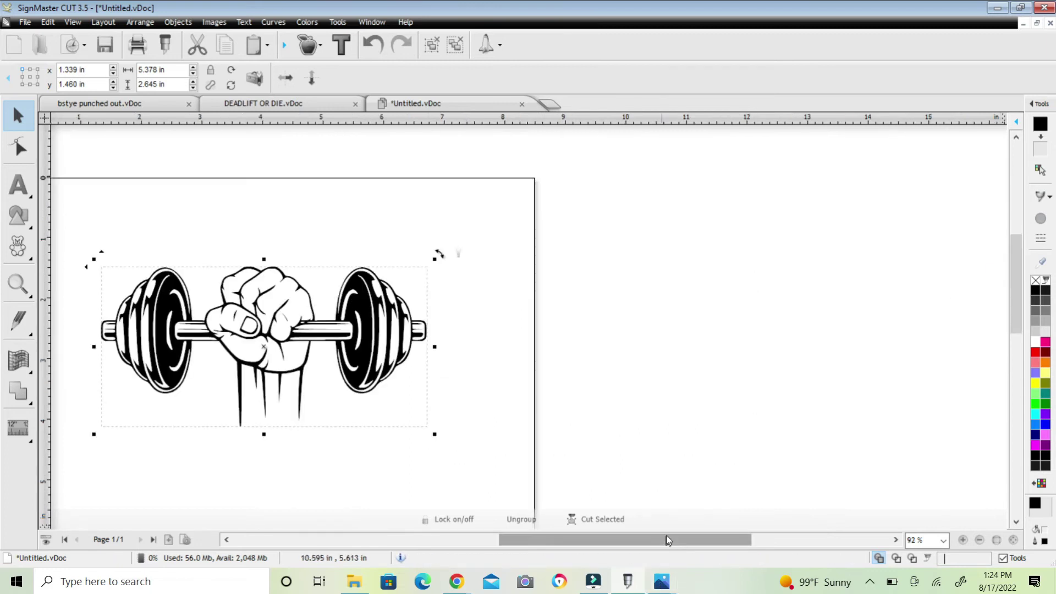
{"action": "left_click_drag", "start_coordinate": [663, 541], "coordinate": [617, 545]}
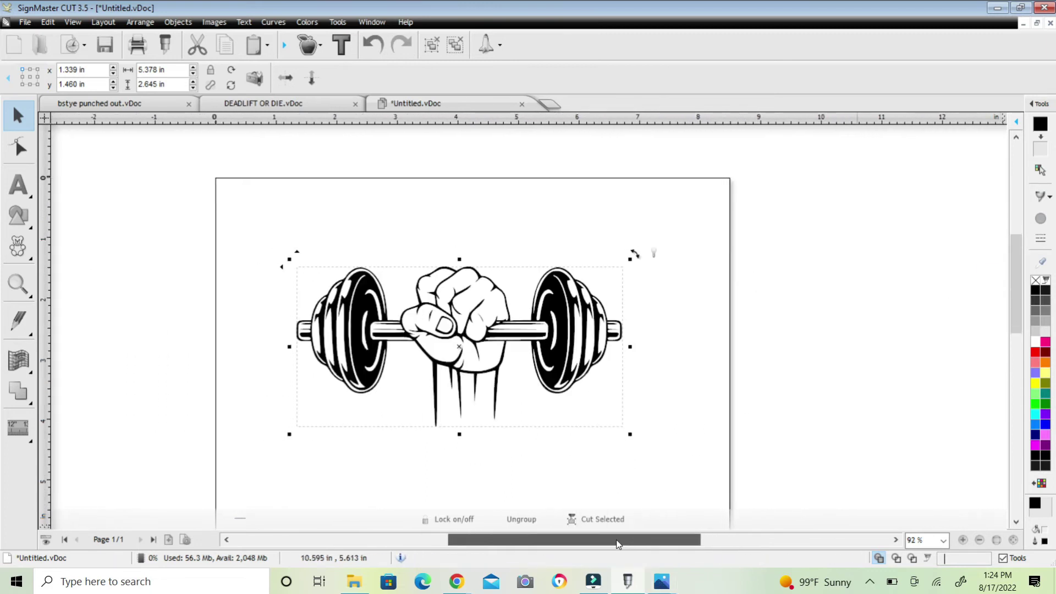
Move the dumbbell-and-fist group to the page centre at x 1.561 in, y 4.177 in.
{"action": "scroll", "coordinate": [306, 402], "scroll_direction": "up", "scroll_amount": 1}
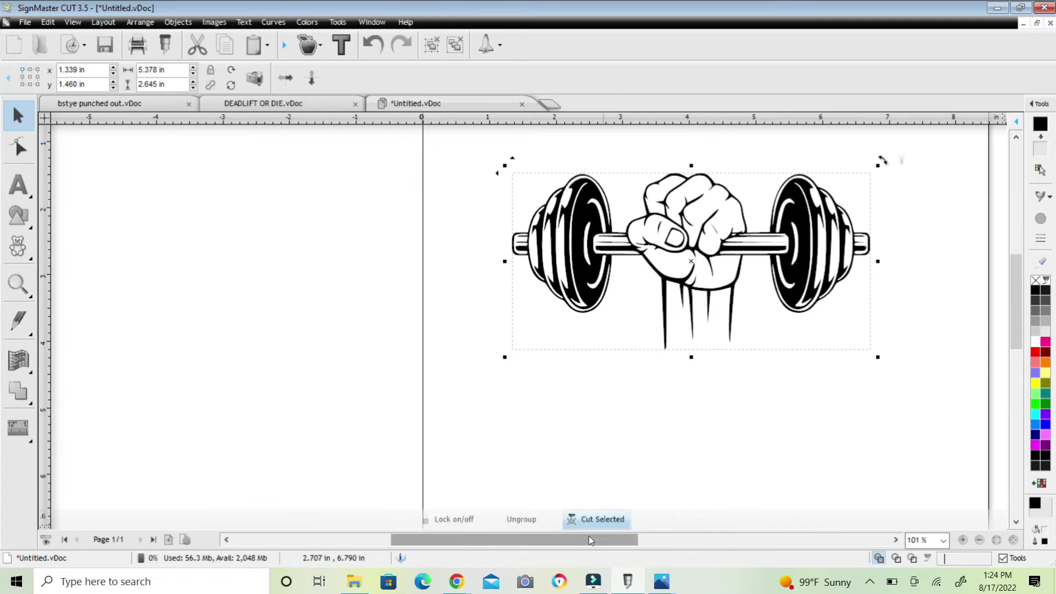
{"action": "left_click_drag", "start_coordinate": [589, 541], "coordinate": [638, 542]}
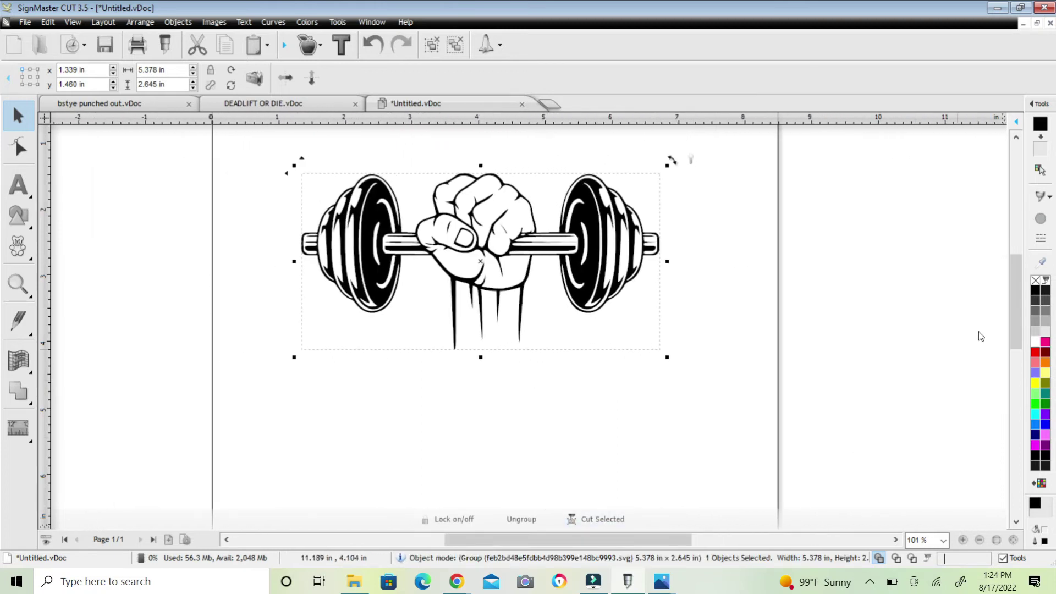
{"action": "left_click_drag", "start_coordinate": [1015, 325], "coordinate": [1012, 302]}
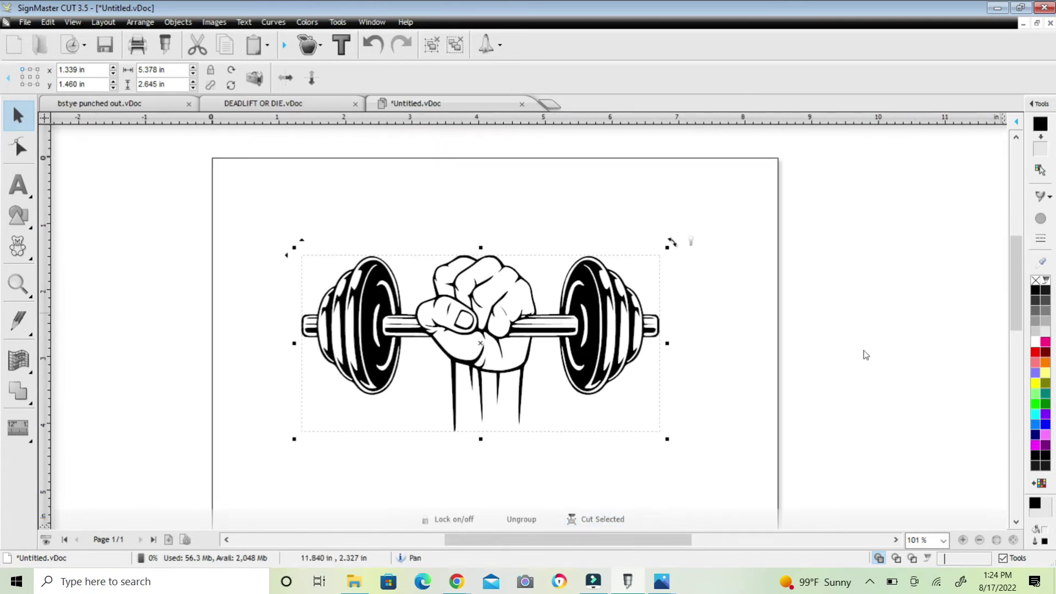
{"action": "left_click", "coordinate": [499, 333]}
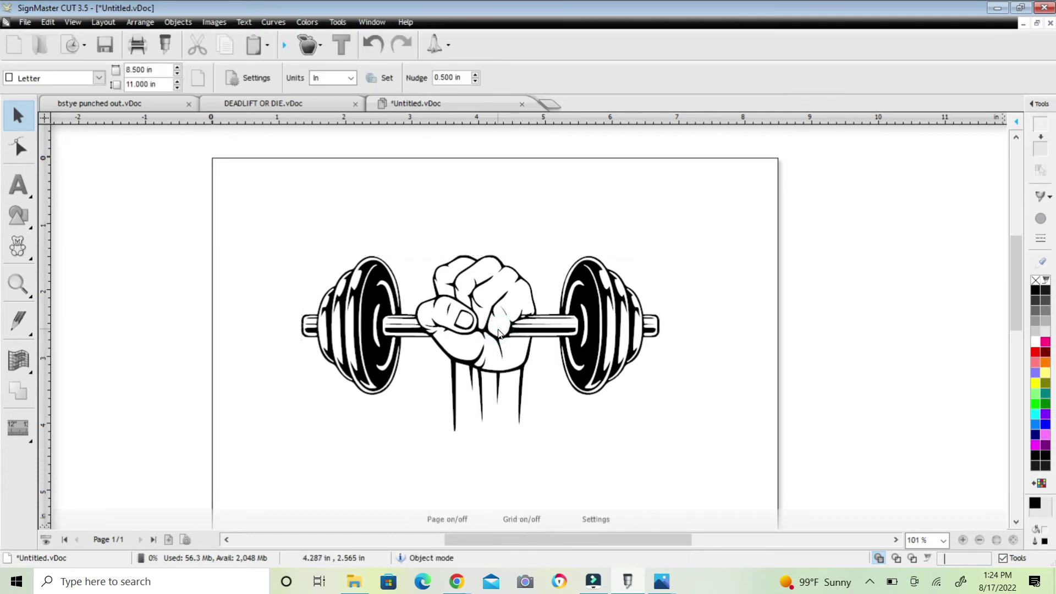
{"action": "left_click", "coordinate": [456, 295]}
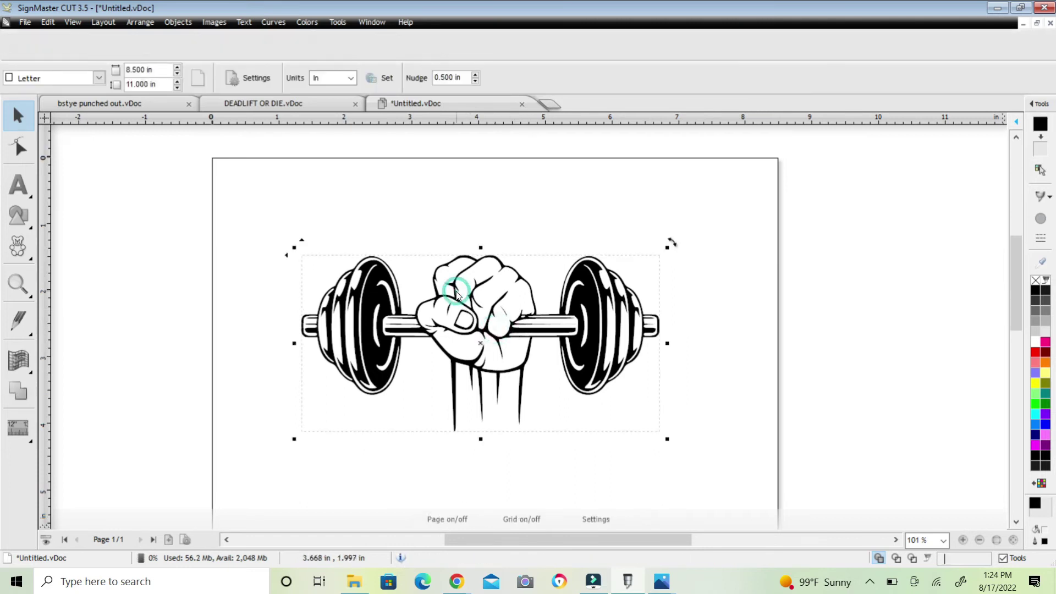
{"action": "left_click_drag", "start_coordinate": [456, 296], "coordinate": [471, 477]}
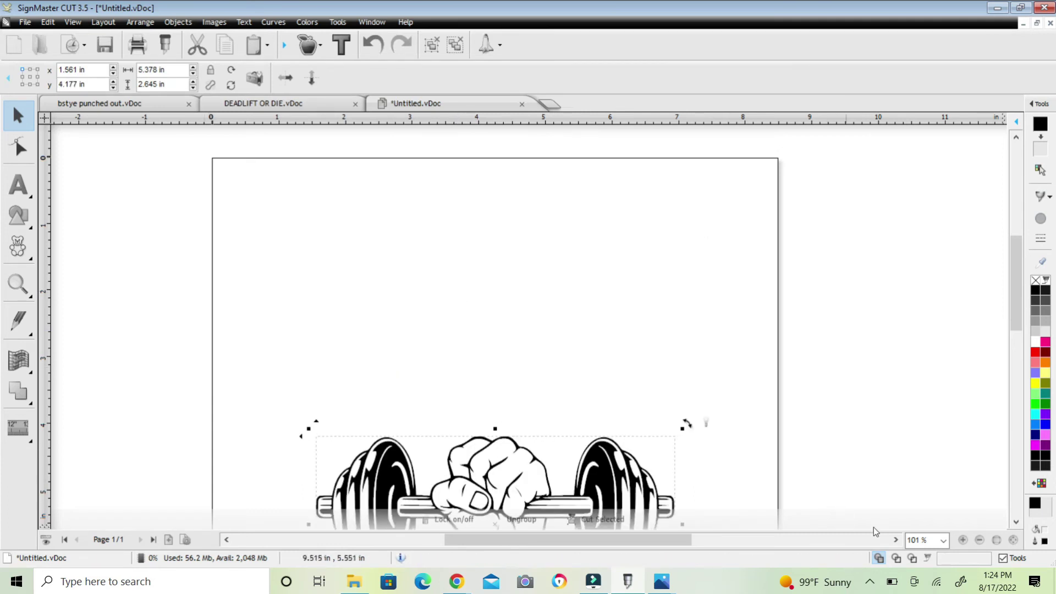
{"action": "left_click_drag", "start_coordinate": [1014, 328], "coordinate": [1018, 378]}
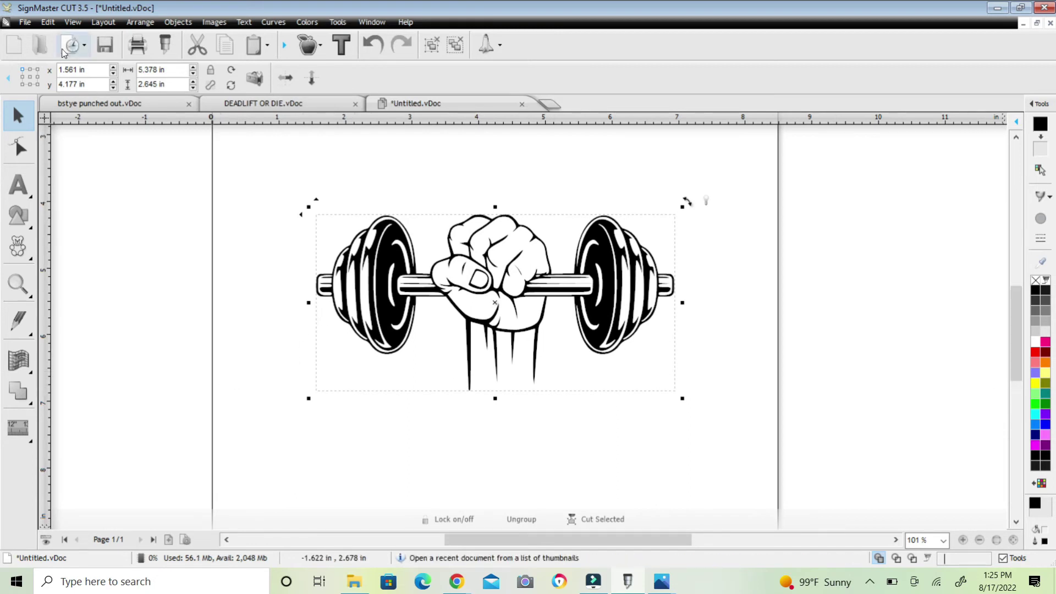
Switch the view to Wireframe so the artwork shows as outlines, then deselect it.
{"action": "left_click", "coordinate": [73, 23]}
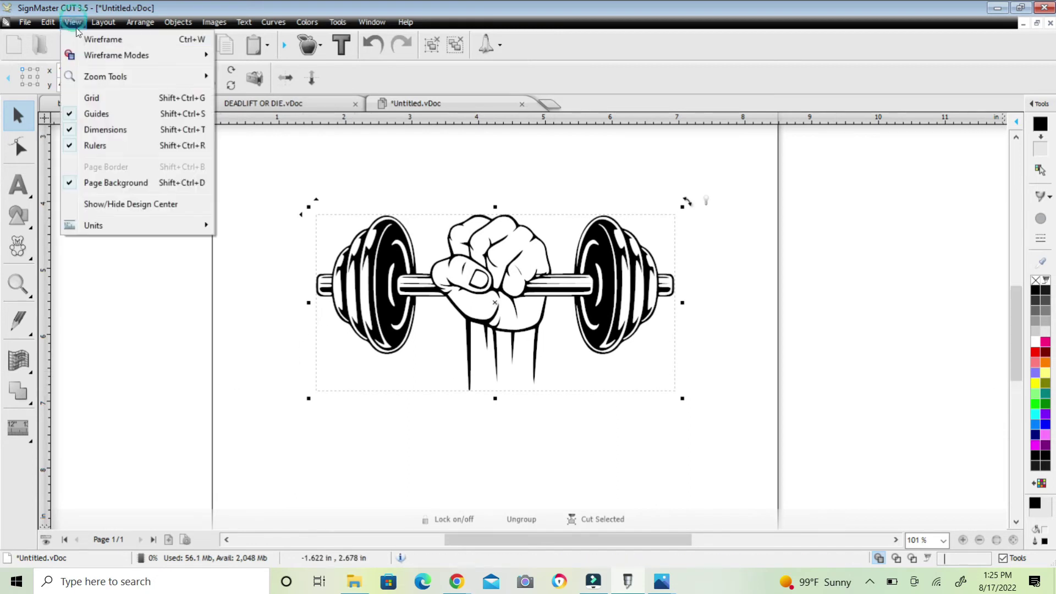
{"action": "left_click", "coordinate": [102, 39]}
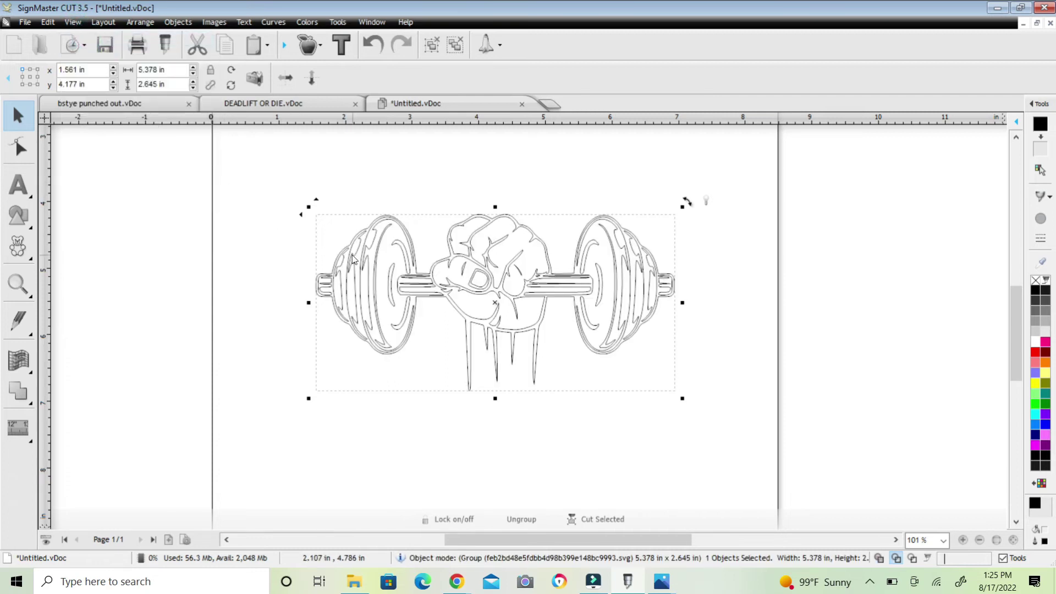
{"action": "right_click", "coordinate": [395, 285]}
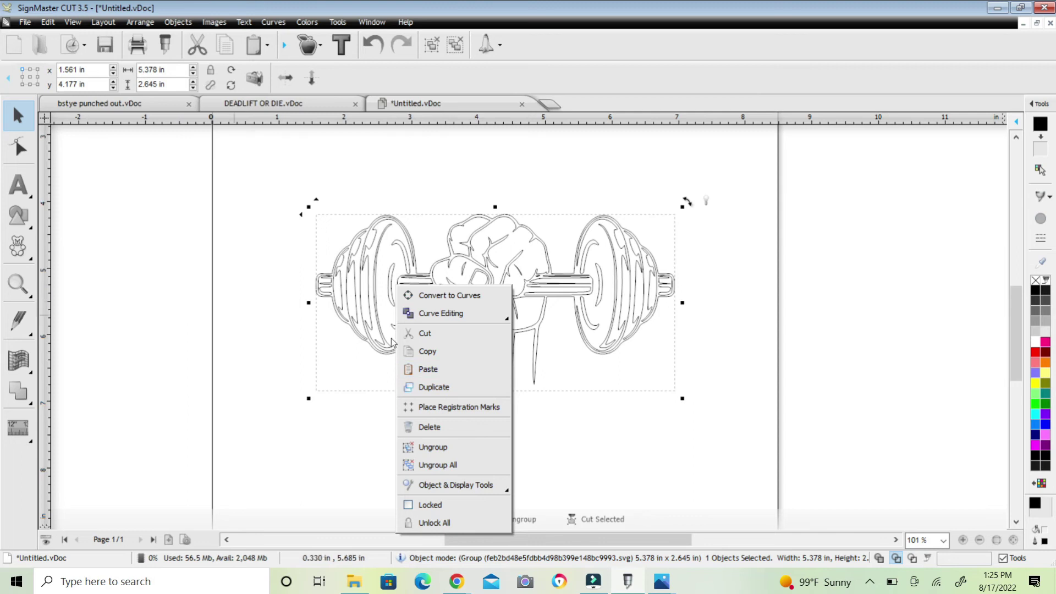
{"action": "left_click", "coordinate": [255, 317]}
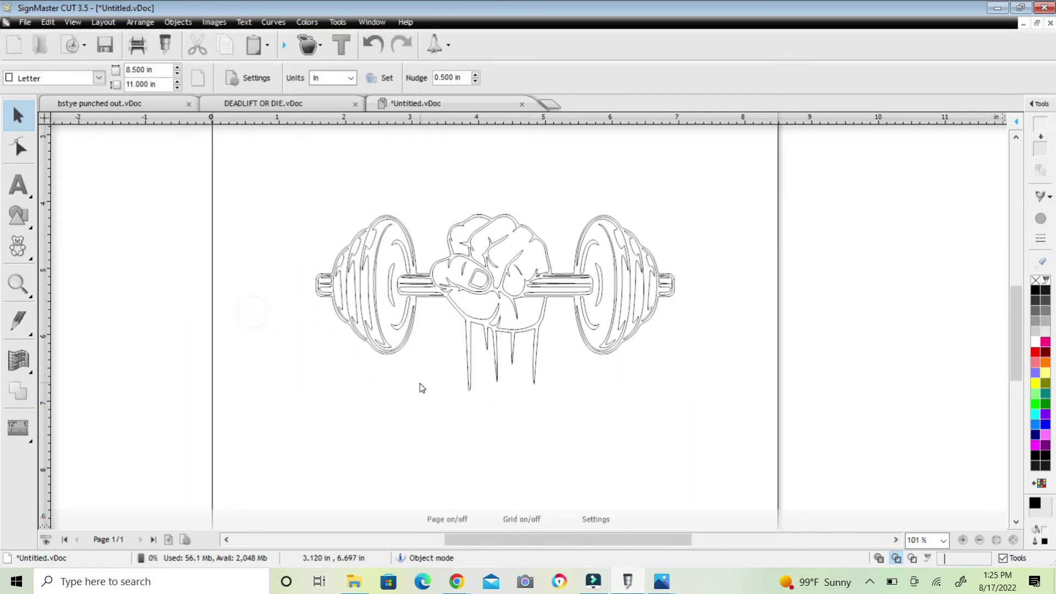
Turn View > Wireframe off so the dumbbell artwork shows solid black fills again.
{"action": "right_click", "coordinate": [498, 313]}
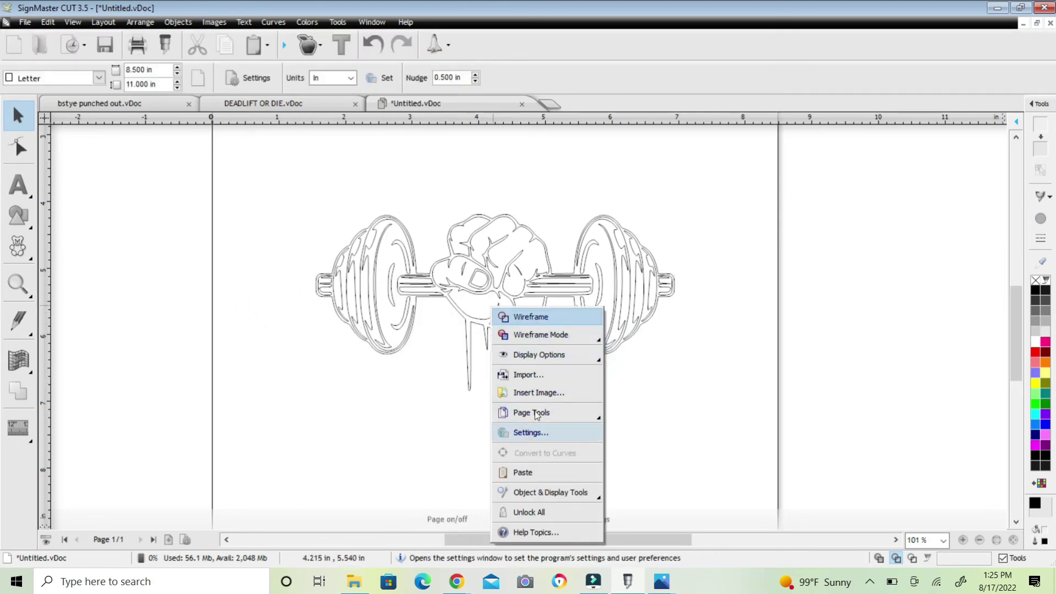
{"action": "mouse_move", "coordinate": [555, 354]}
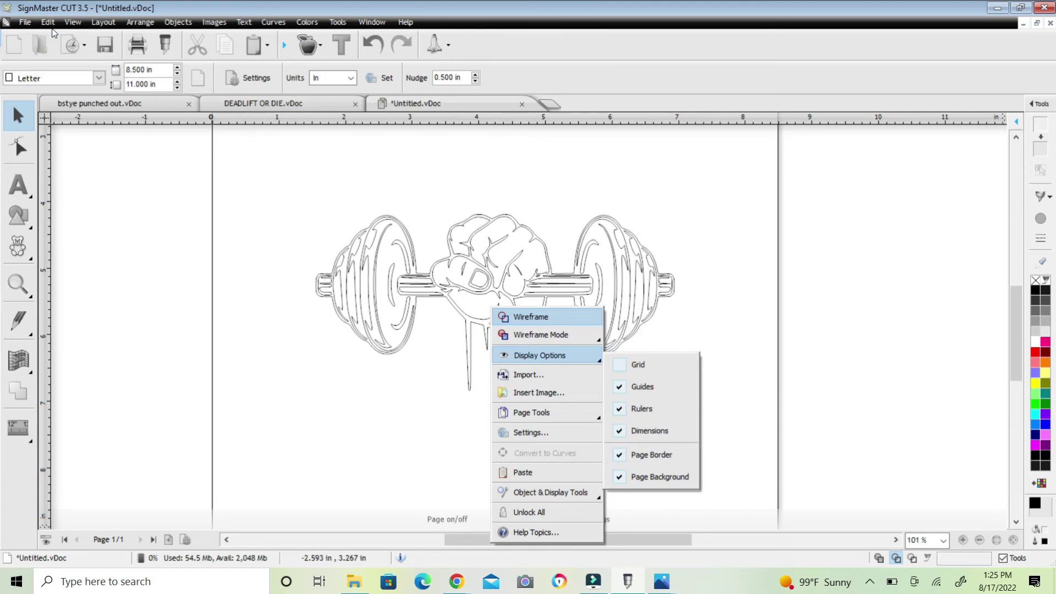
{"action": "left_click", "coordinate": [73, 23]}
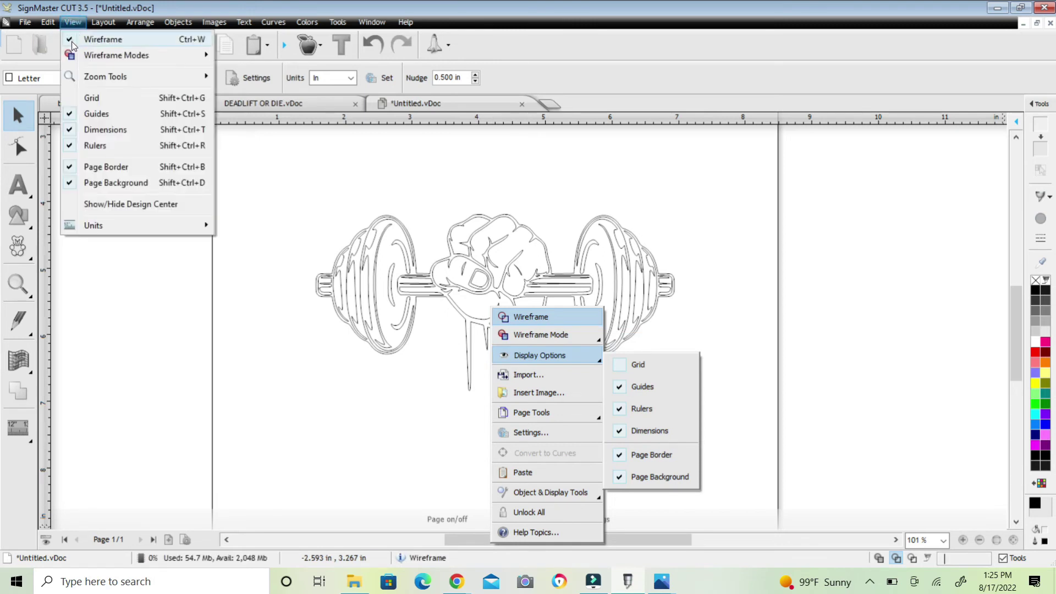
{"action": "left_click", "coordinate": [75, 38]}
Browse the canvas right-click menu options, then dismiss it without choosing anything.
{"action": "right_click", "coordinate": [501, 278]}
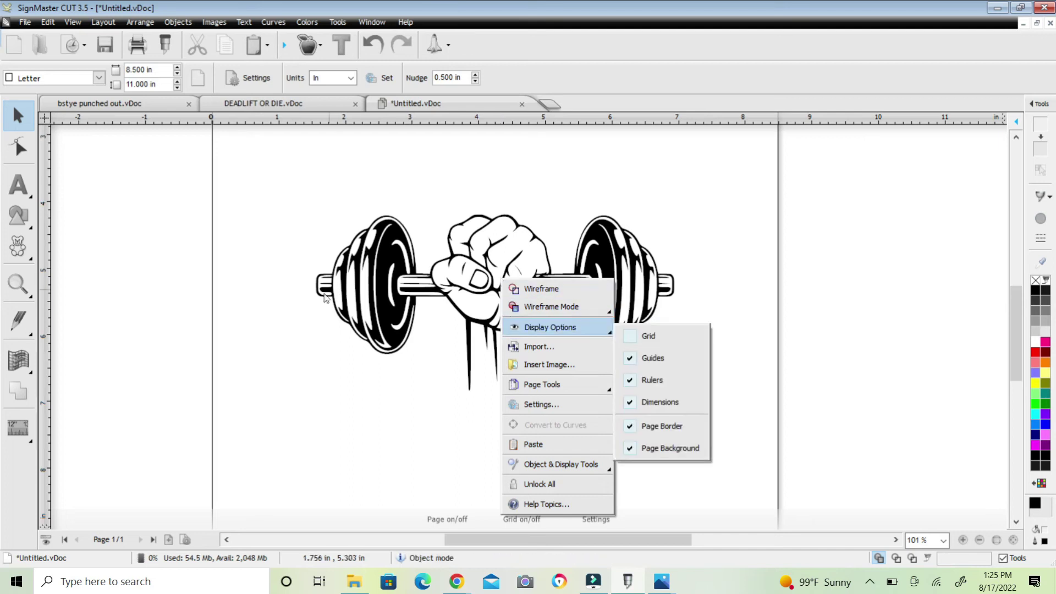
{"action": "mouse_move", "coordinate": [576, 326]}
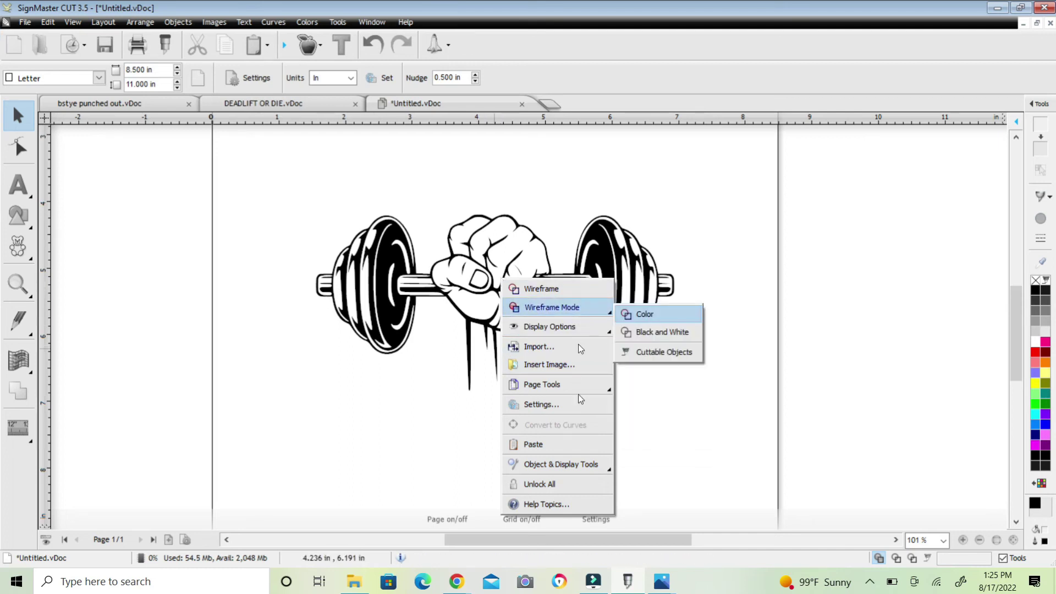
{"action": "mouse_move", "coordinate": [580, 466]}
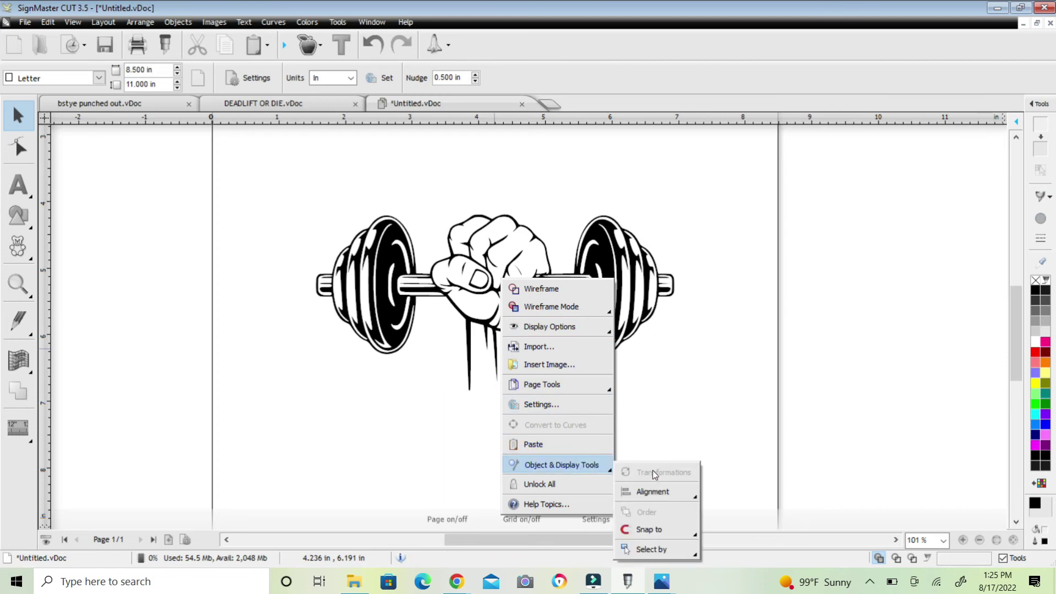
{"action": "mouse_move", "coordinate": [656, 493]}
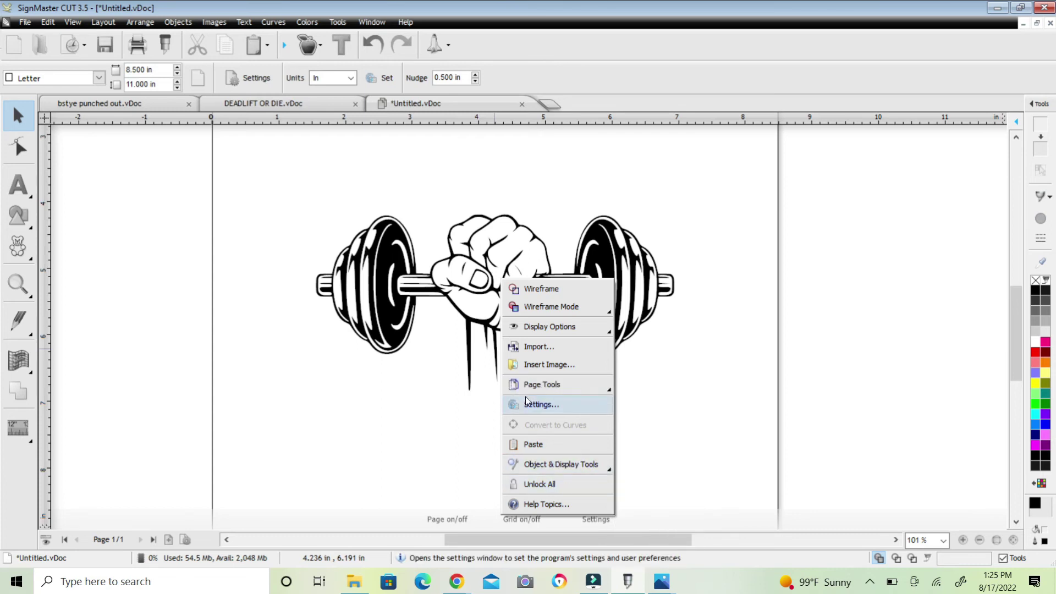
{"action": "left_click", "coordinate": [92, 344]}
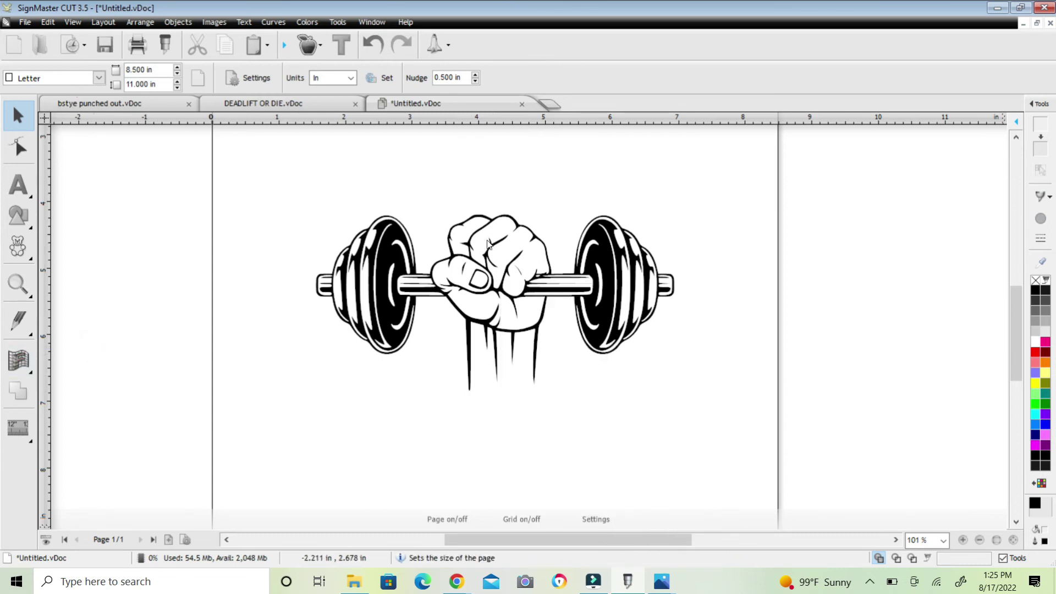
Apply Mirror Horizontally from Transformations to the selected dumbbell-and-fist group, then deselect it.
{"action": "left_click", "coordinate": [394, 279]}
{"action": "right_click", "coordinate": [395, 280]}
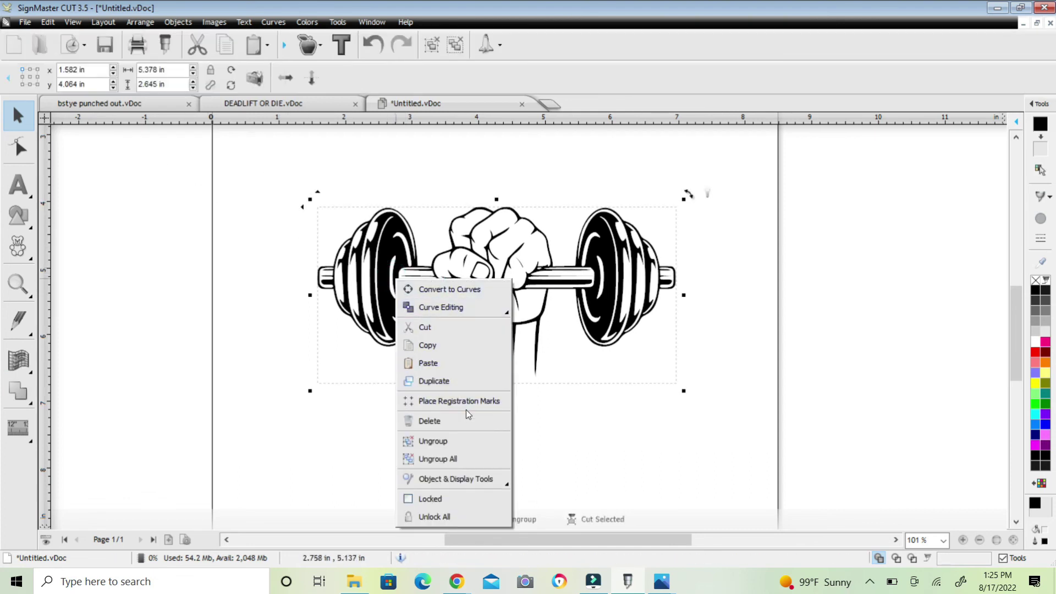
{"action": "mouse_move", "coordinate": [444, 309]}
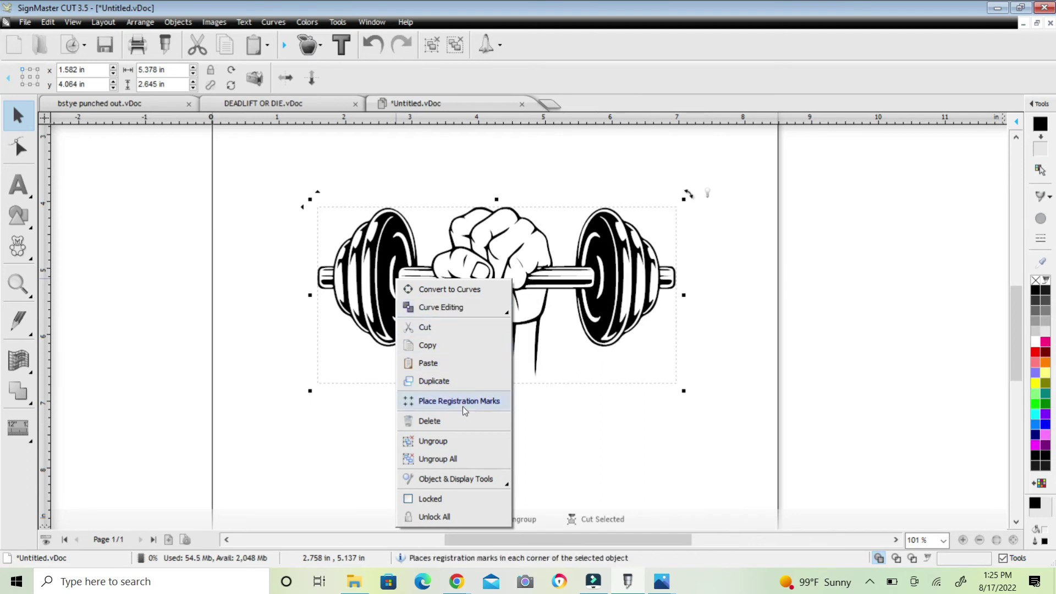
{"action": "mouse_move", "coordinate": [470, 480]}
{"action": "mouse_move", "coordinate": [514, 487]}
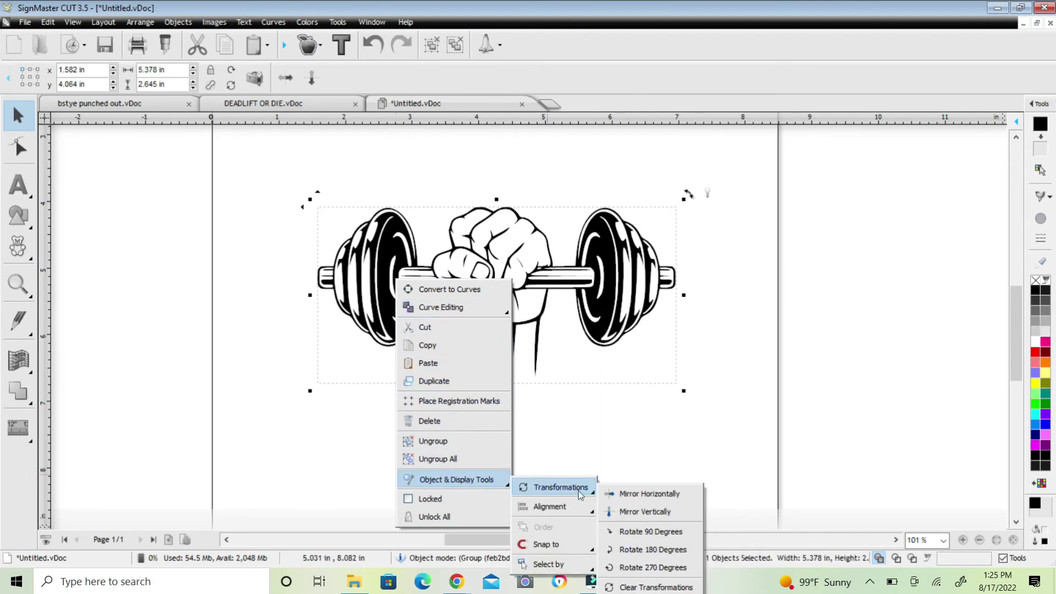
{"action": "left_click", "coordinate": [646, 494]}
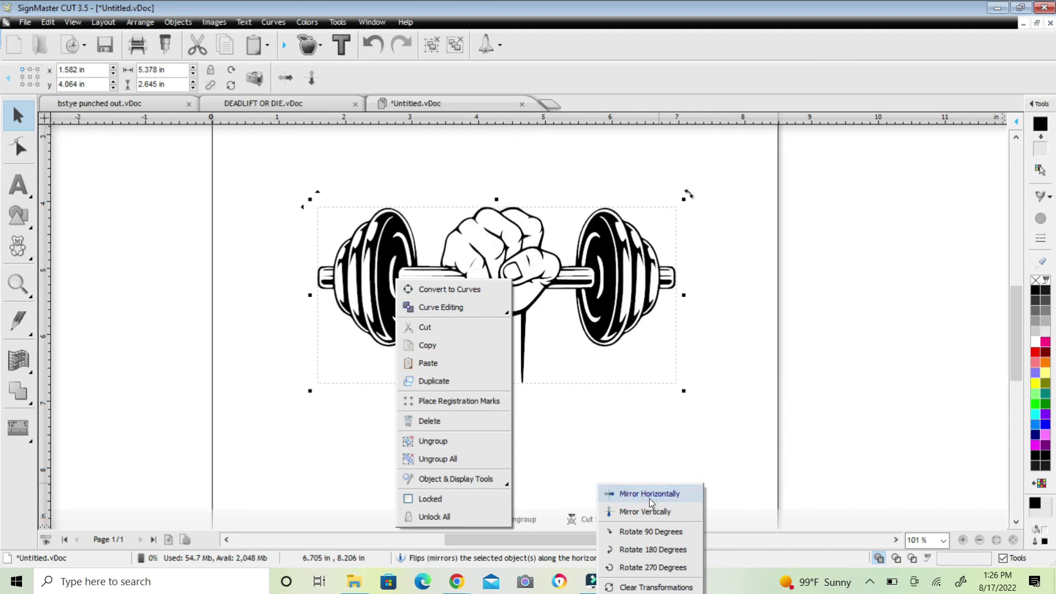
{"action": "left_click", "coordinate": [220, 384]}
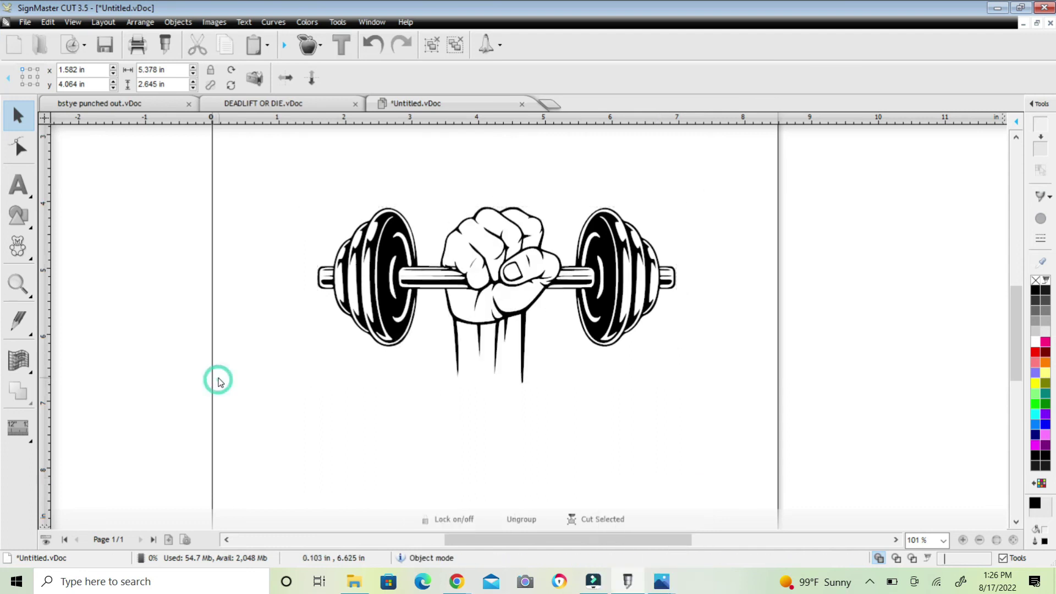
Reselect the artwork, flip it horizontally twice, then deselect it.
{"action": "left_click", "coordinate": [523, 287]}
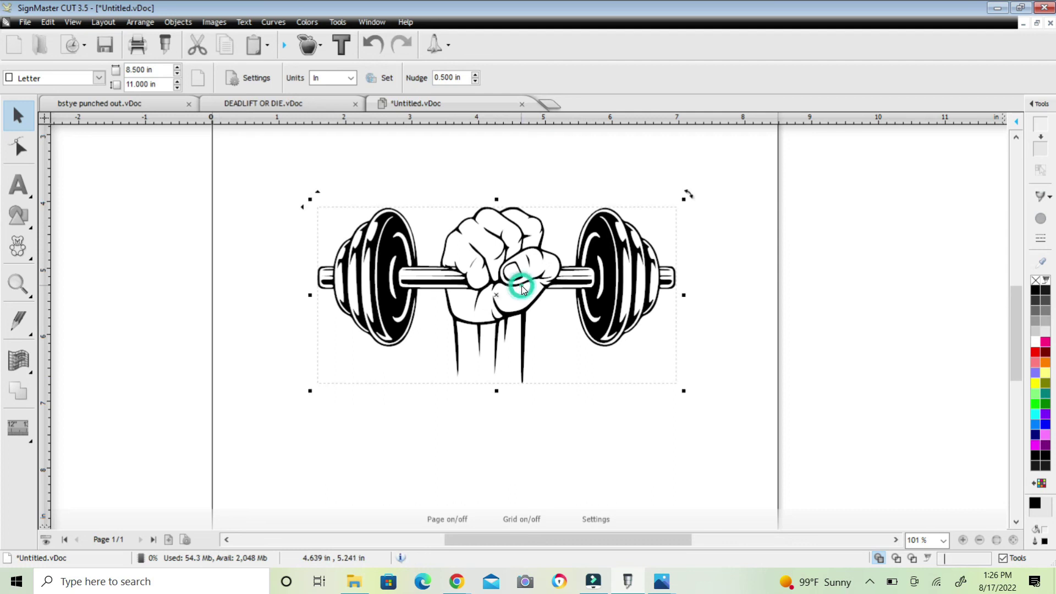
{"action": "right_click", "coordinate": [524, 287]}
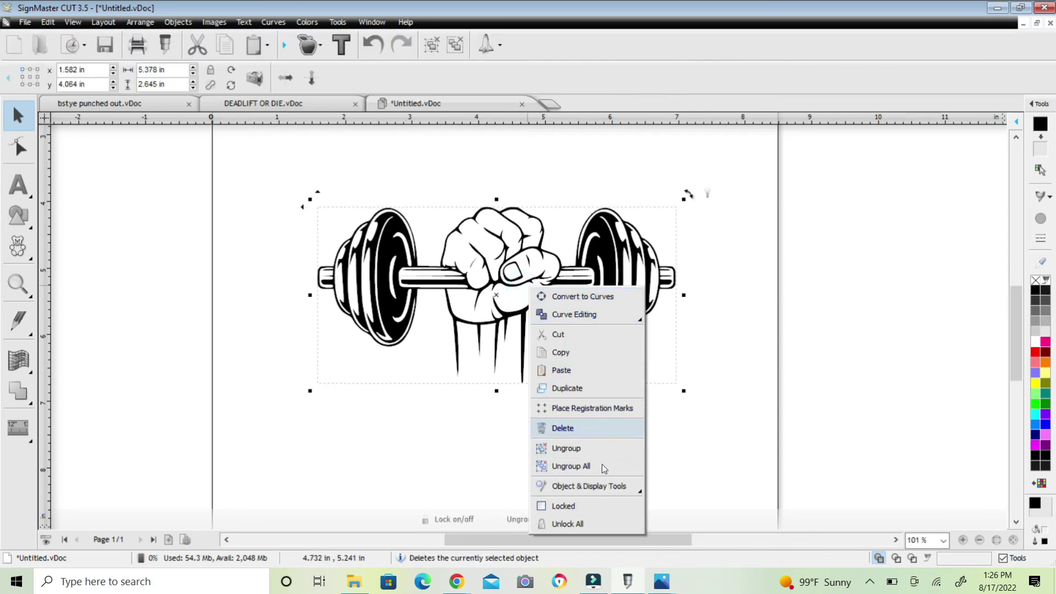
{"action": "mouse_move", "coordinate": [665, 498]}
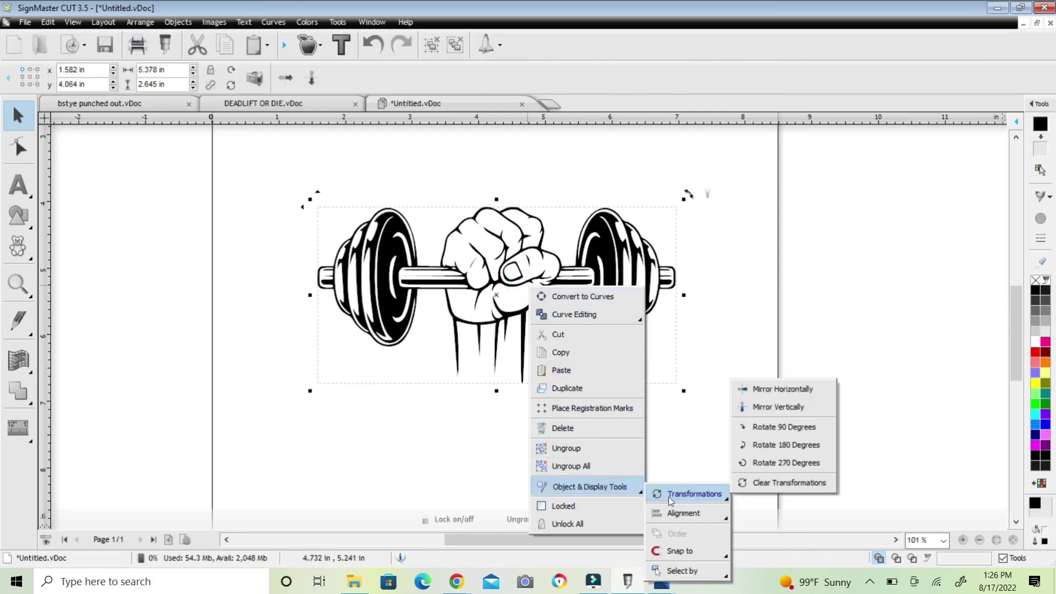
{"action": "left_click", "coordinate": [807, 389]}
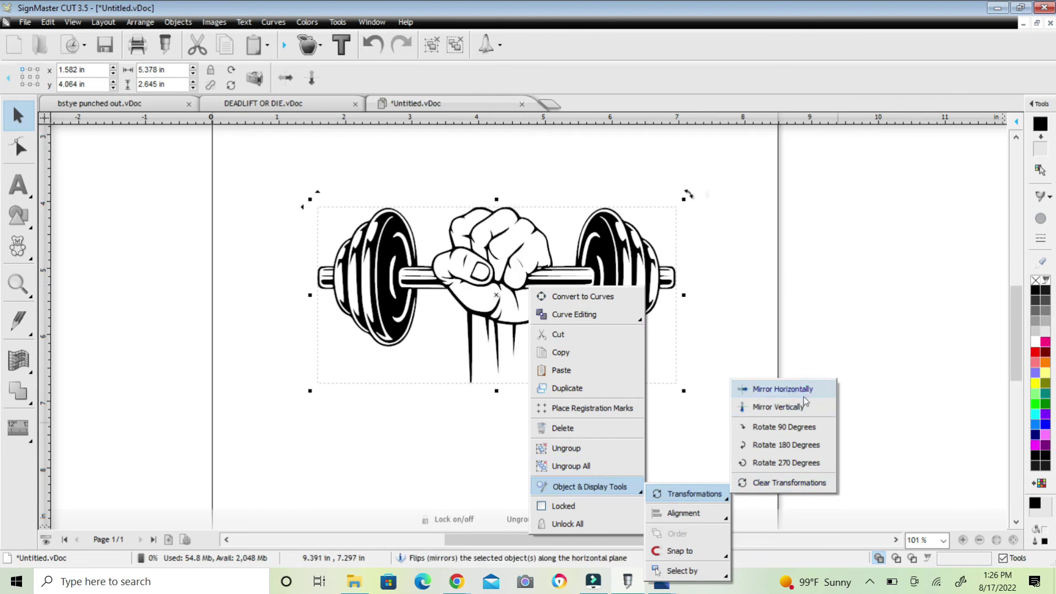
{"action": "left_click", "coordinate": [792, 391]}
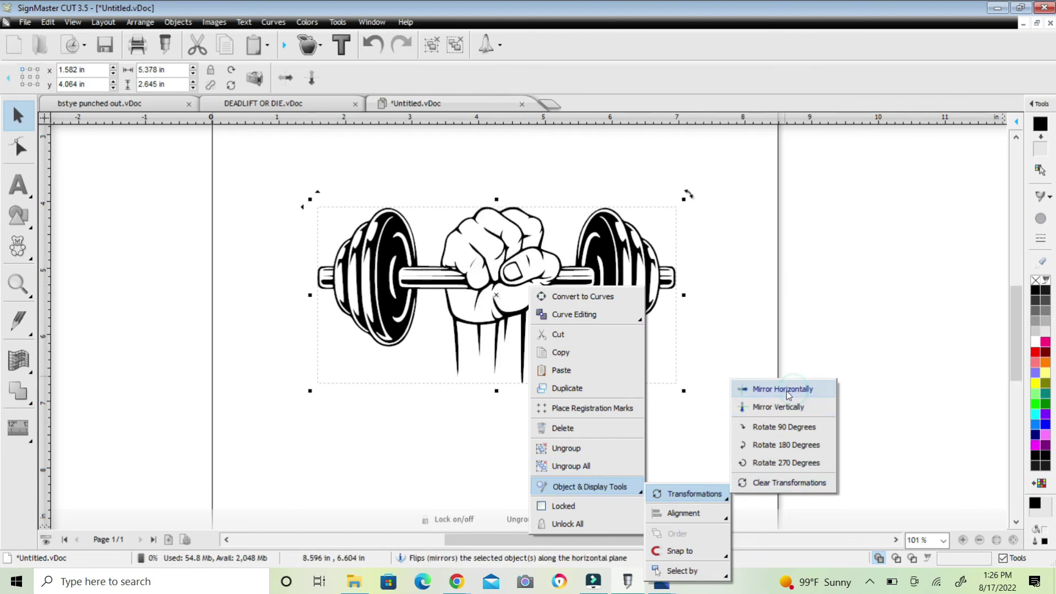
{"action": "left_click", "coordinate": [731, 341]}
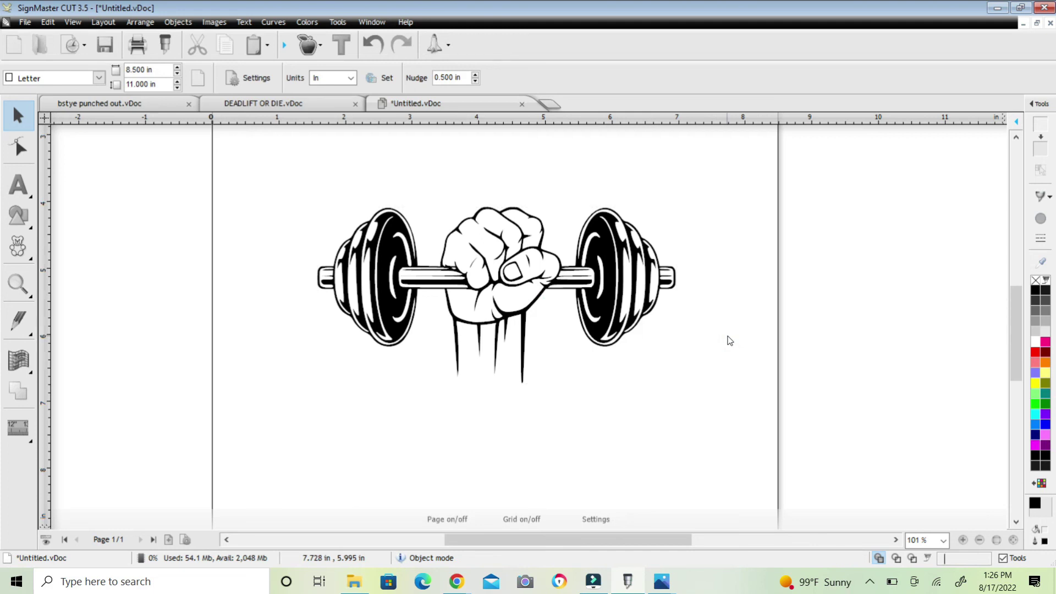
{"action": "mouse_move", "coordinate": [601, 590]}
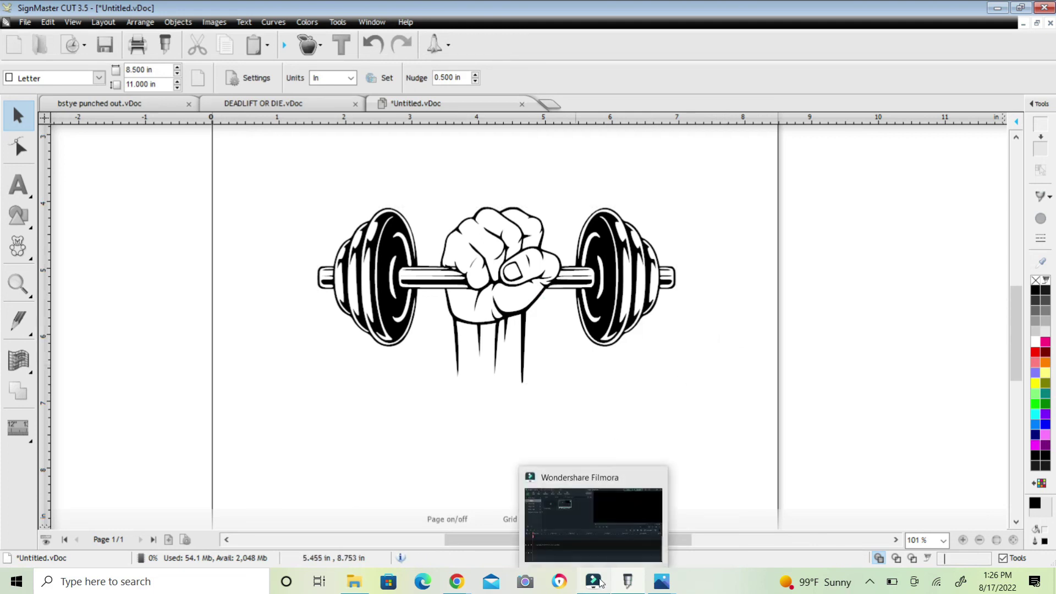